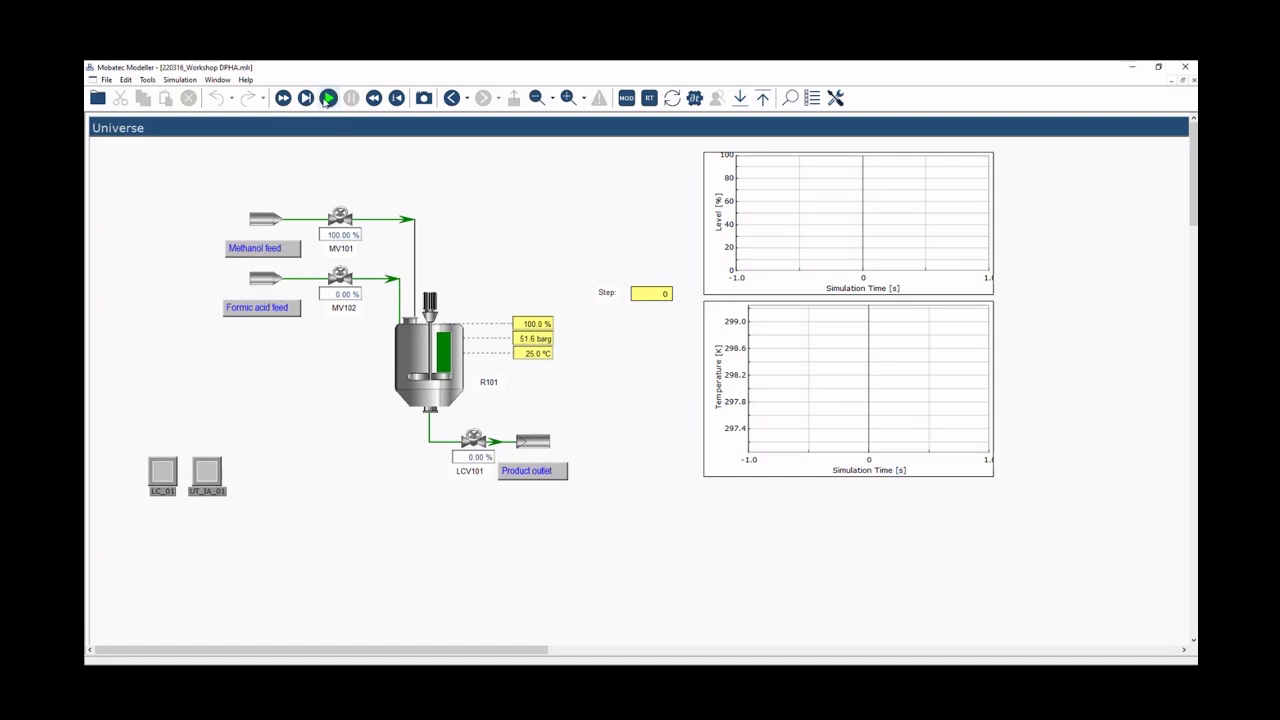
# Run the reactor simulation and set the formic acid feed valve MV102 to 0 %.
pyautogui.click(328, 98)
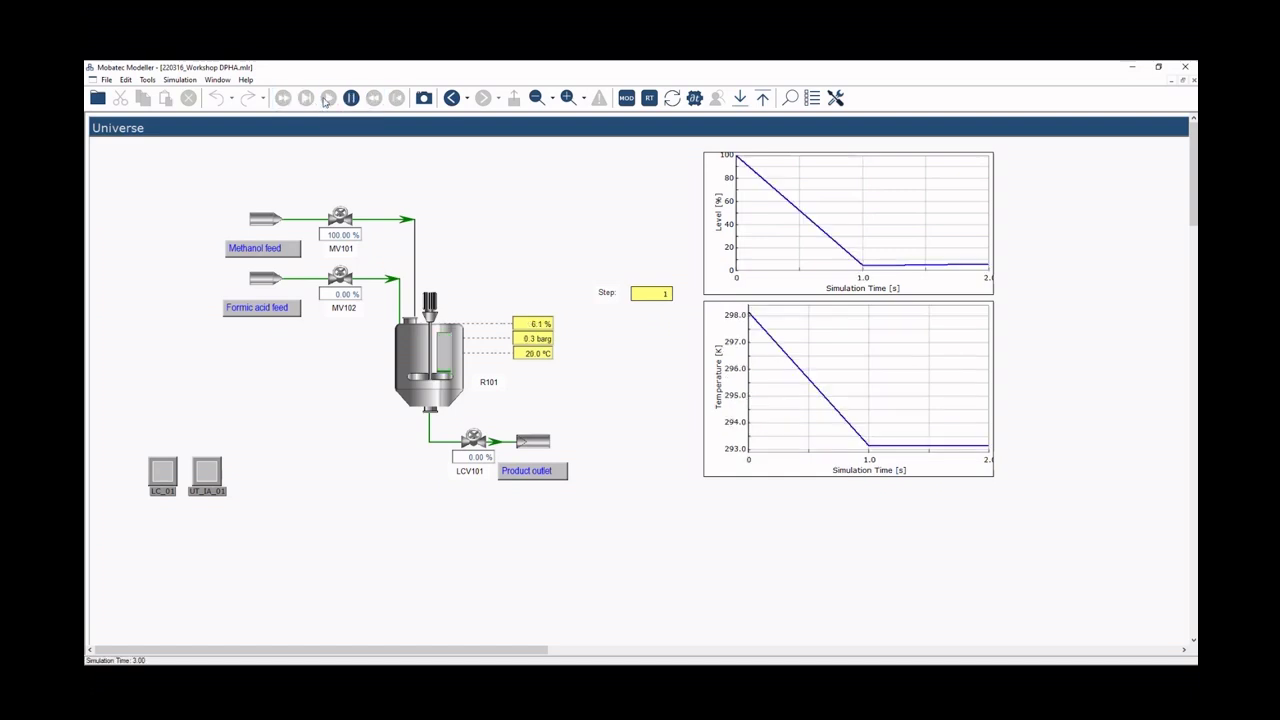
pyautogui.click(351, 98)
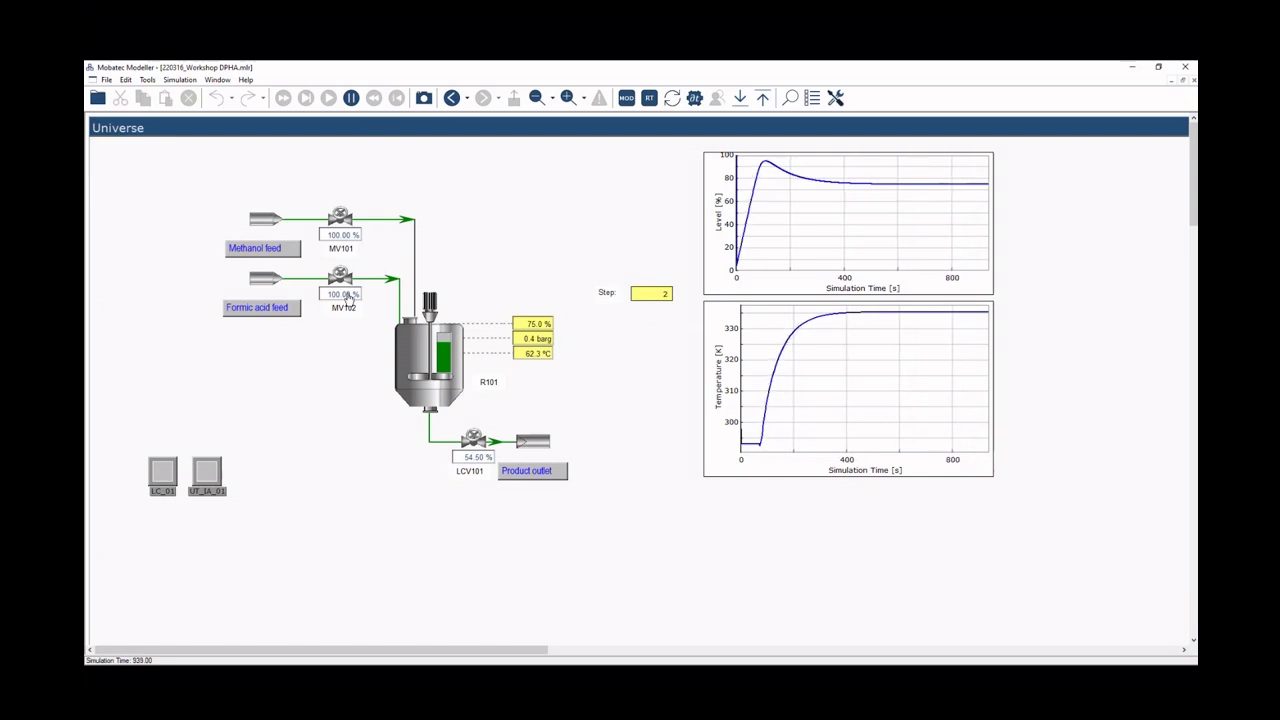
pyautogui.click(348, 298)
pyautogui.write('0')
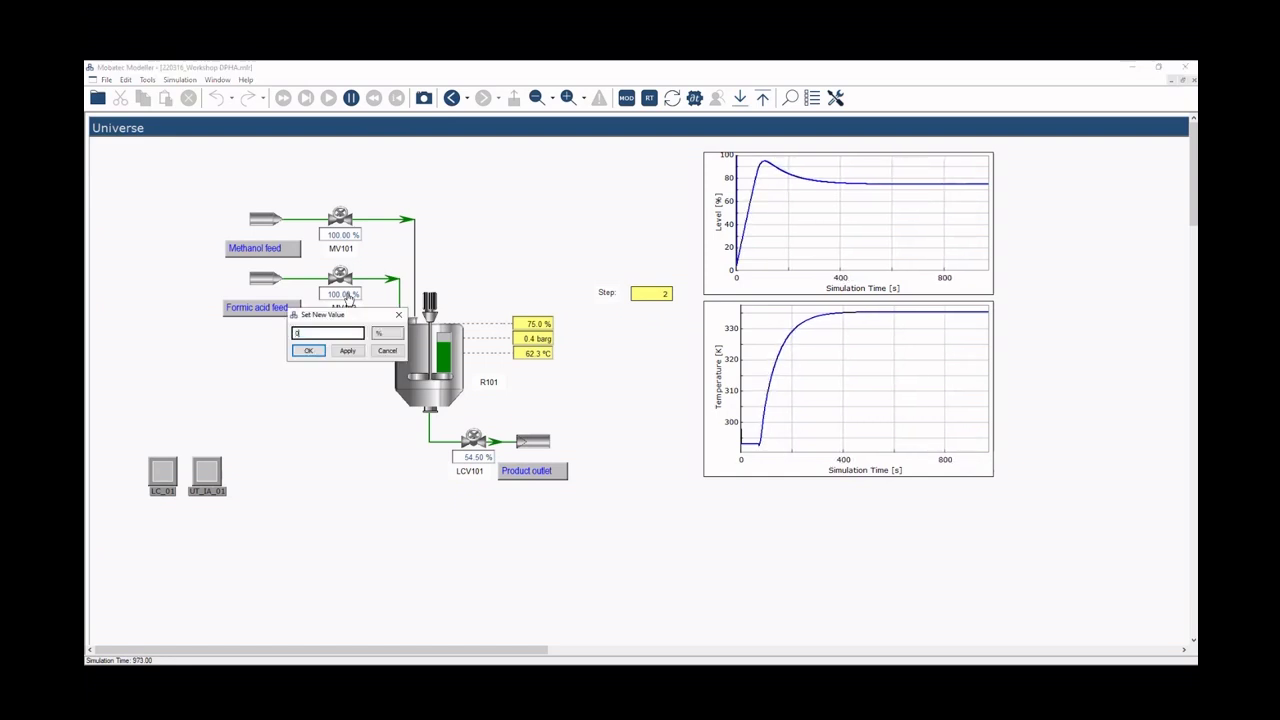
pyautogui.click(314, 351)
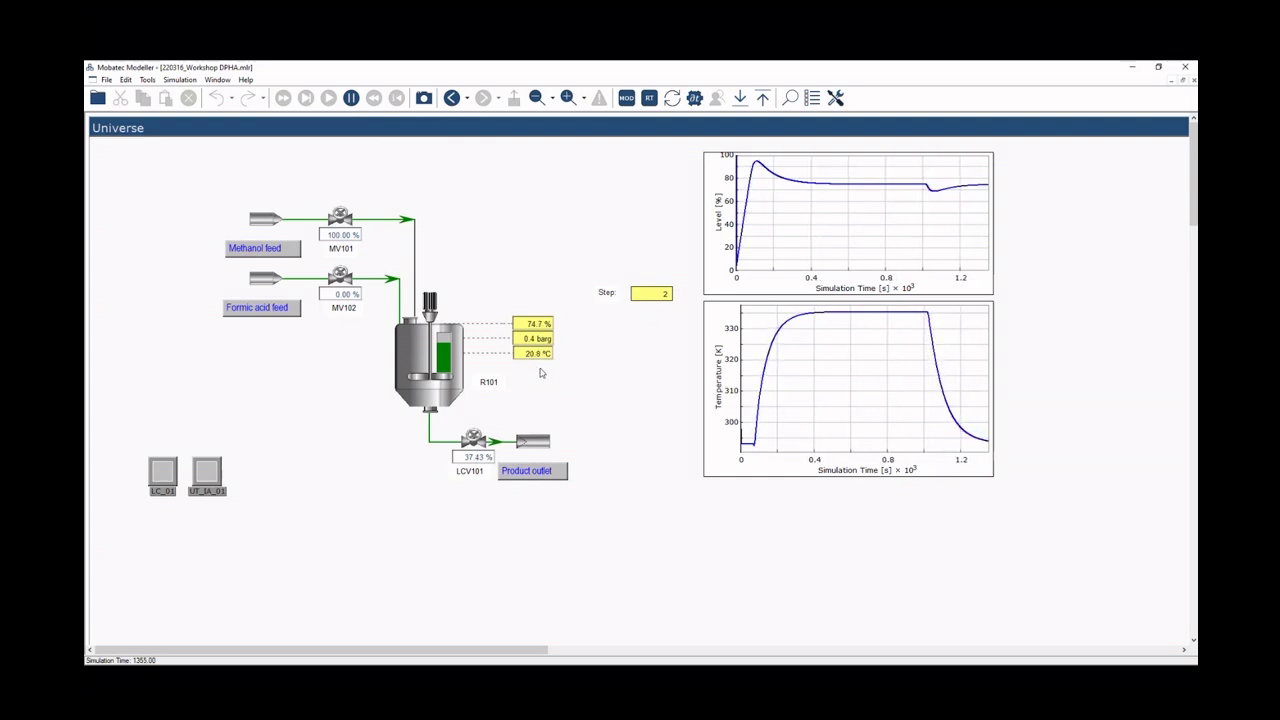
# Set the formic acid feed valve MV102 to 100 % while the simulation runs.
pyautogui.doubleClick(343, 294)
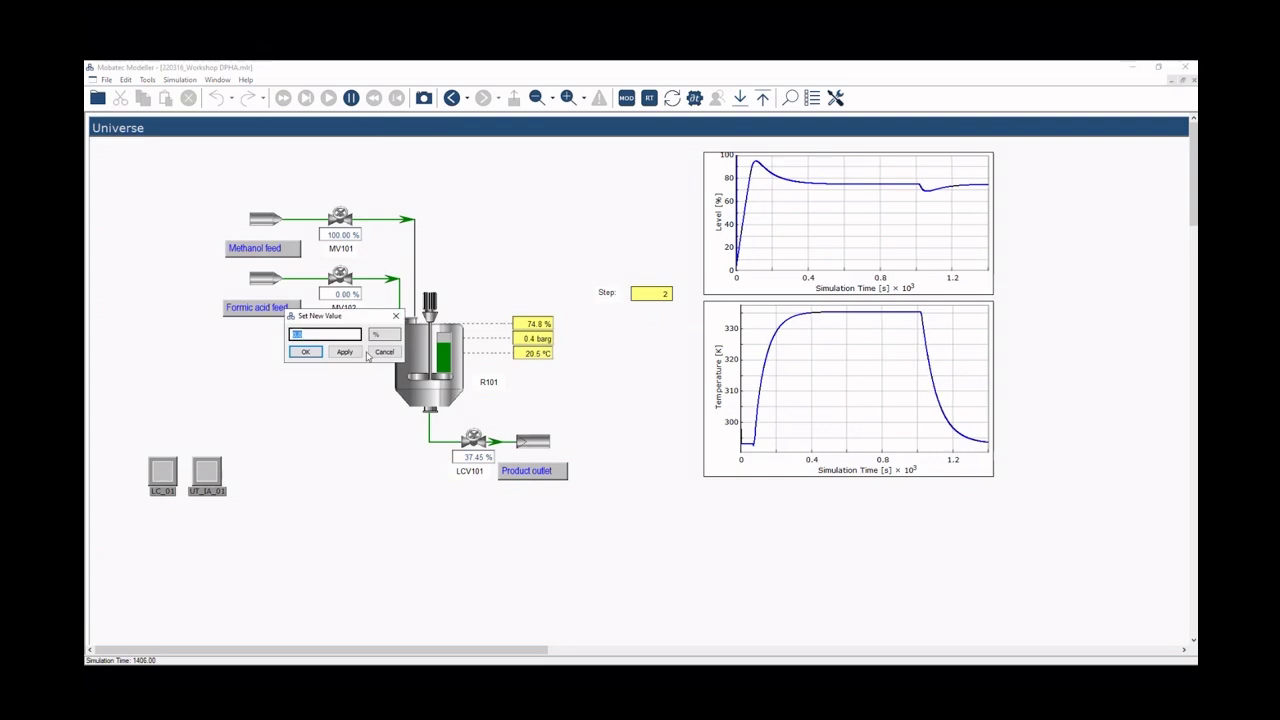
pyautogui.write('100')
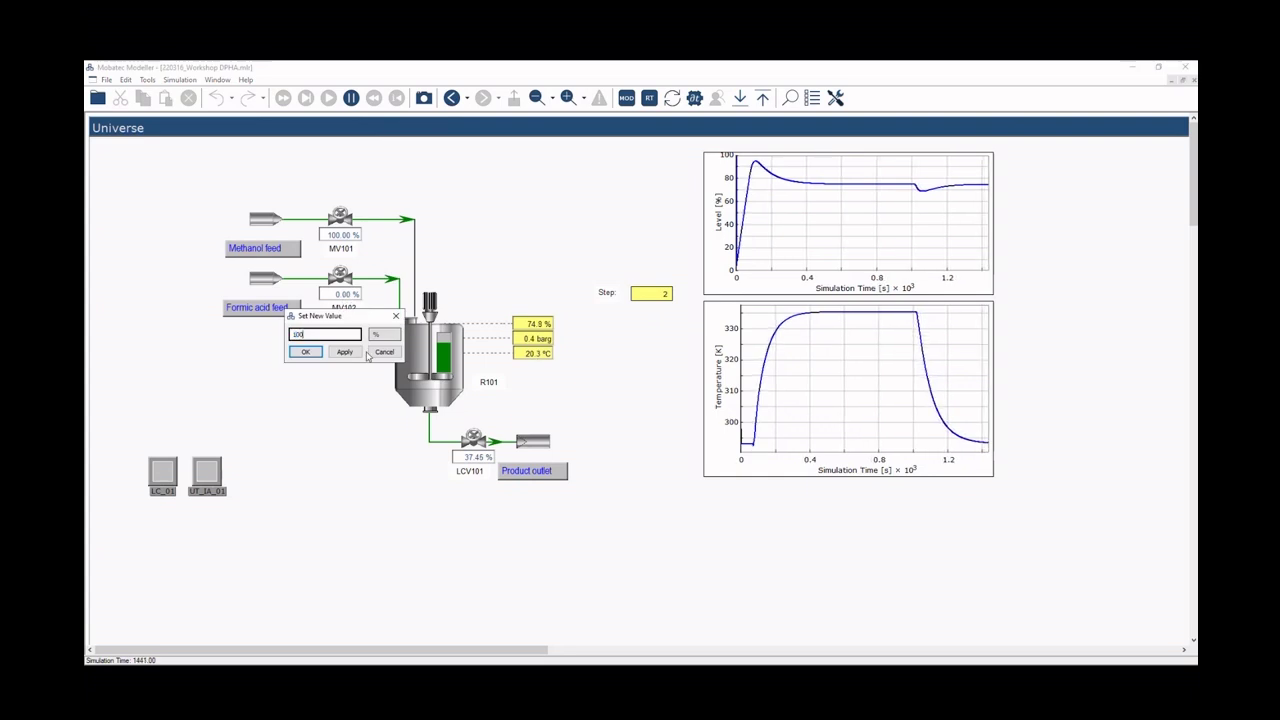
pyautogui.press('Return')
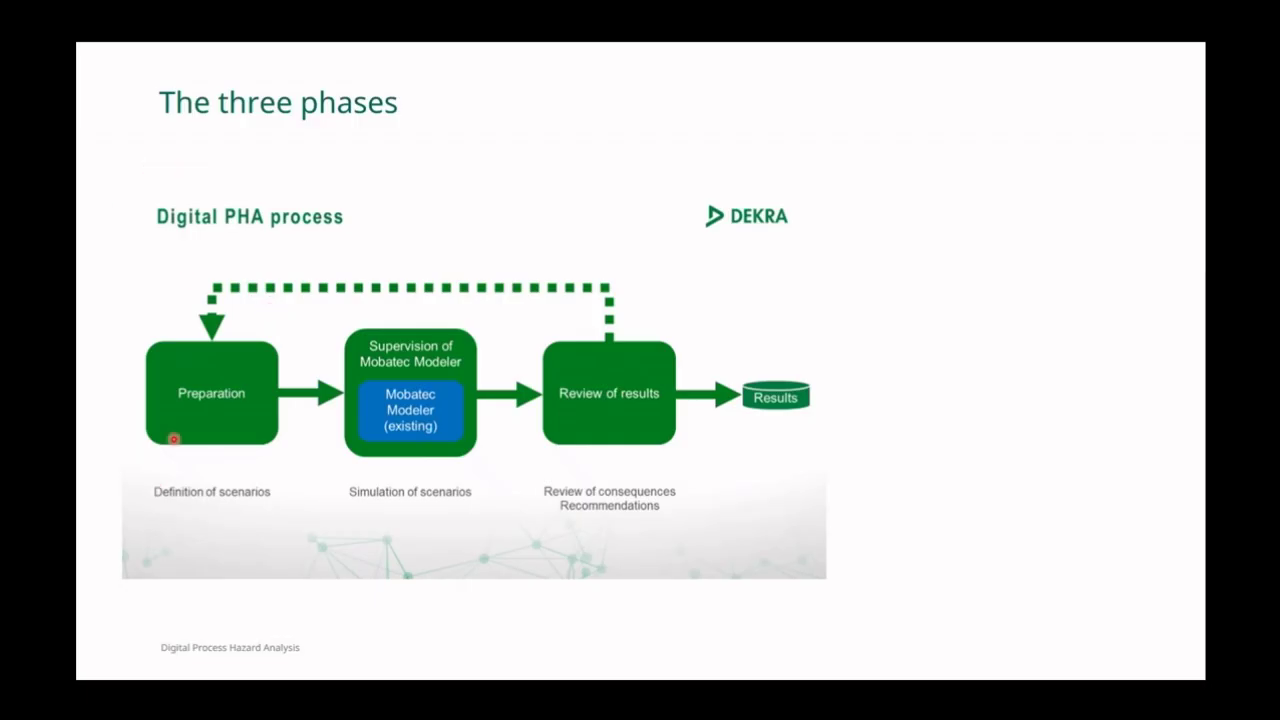
pyautogui.press('Right')
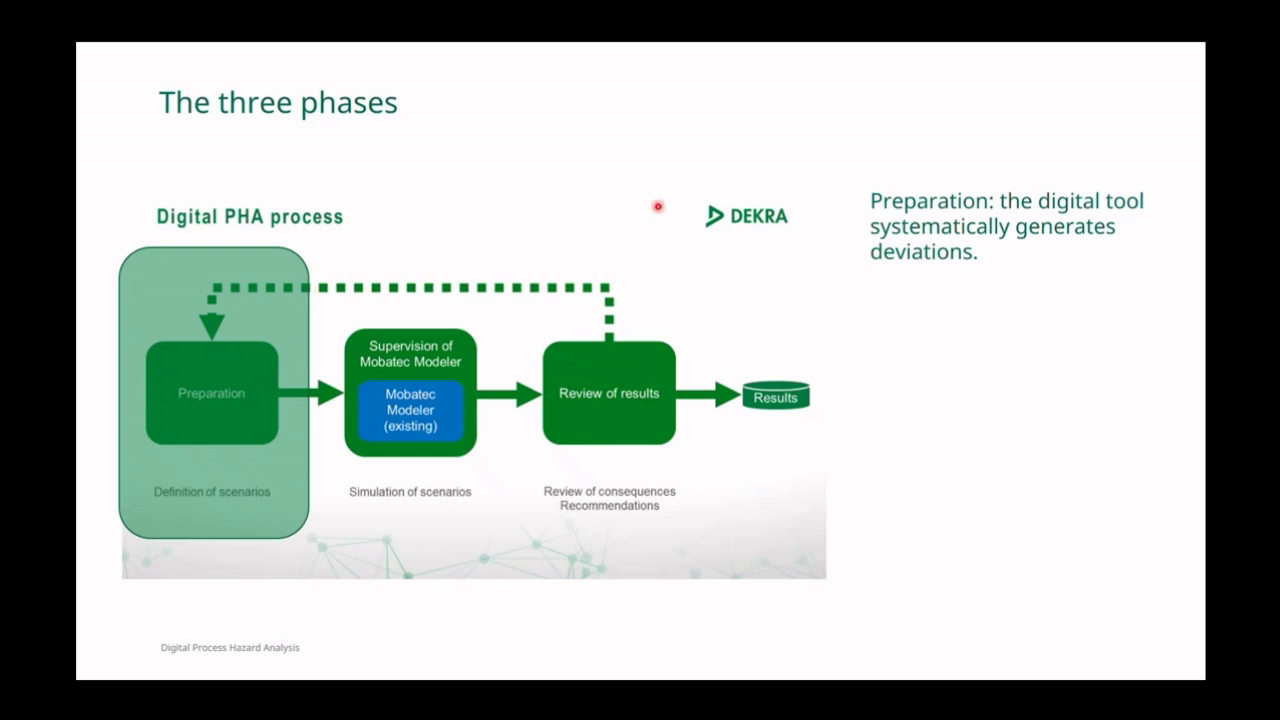
pyautogui.press('Right')
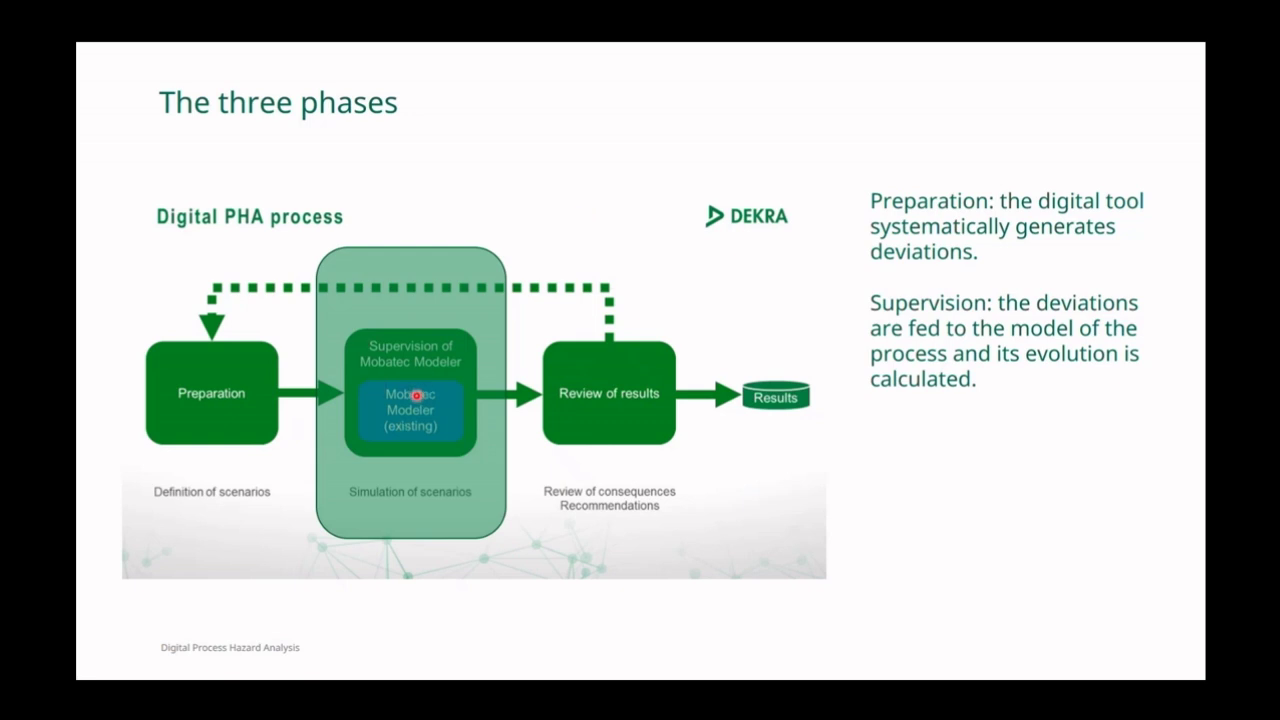
pyautogui.press('Right')
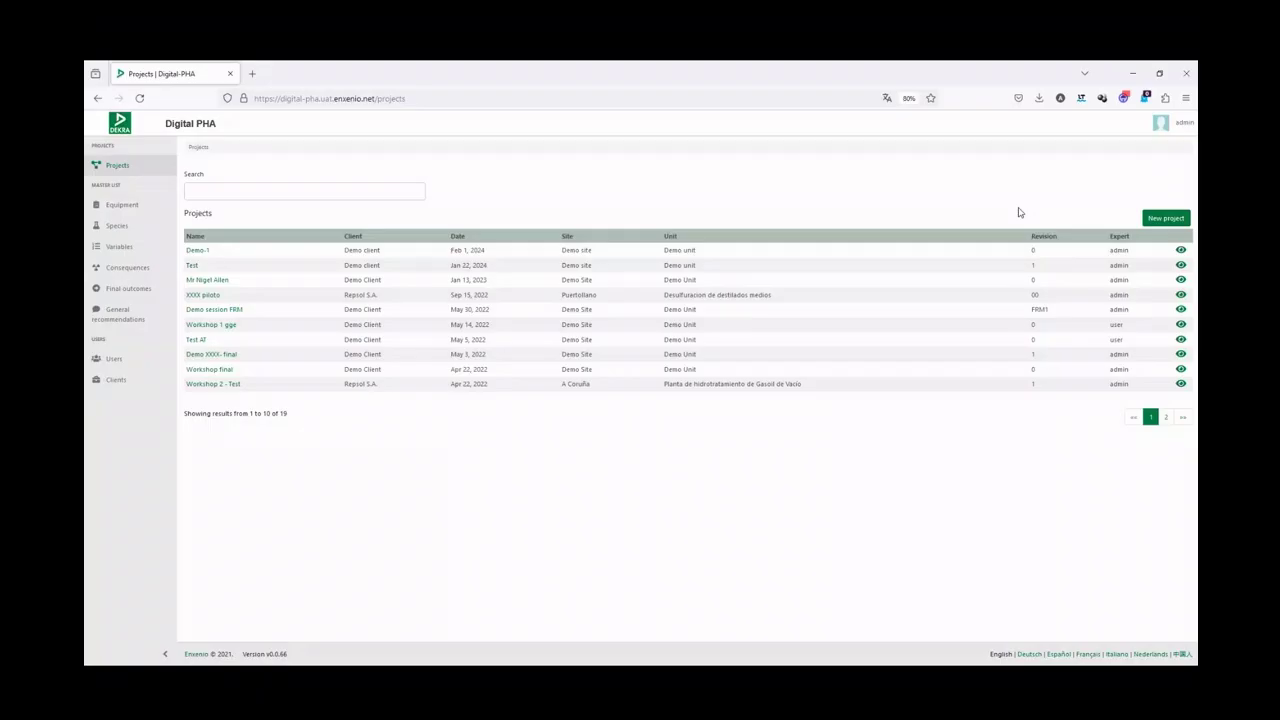
# In Digital PHA, start a new project named Demo and assign it to Demo client.
pyautogui.click(1166, 220)
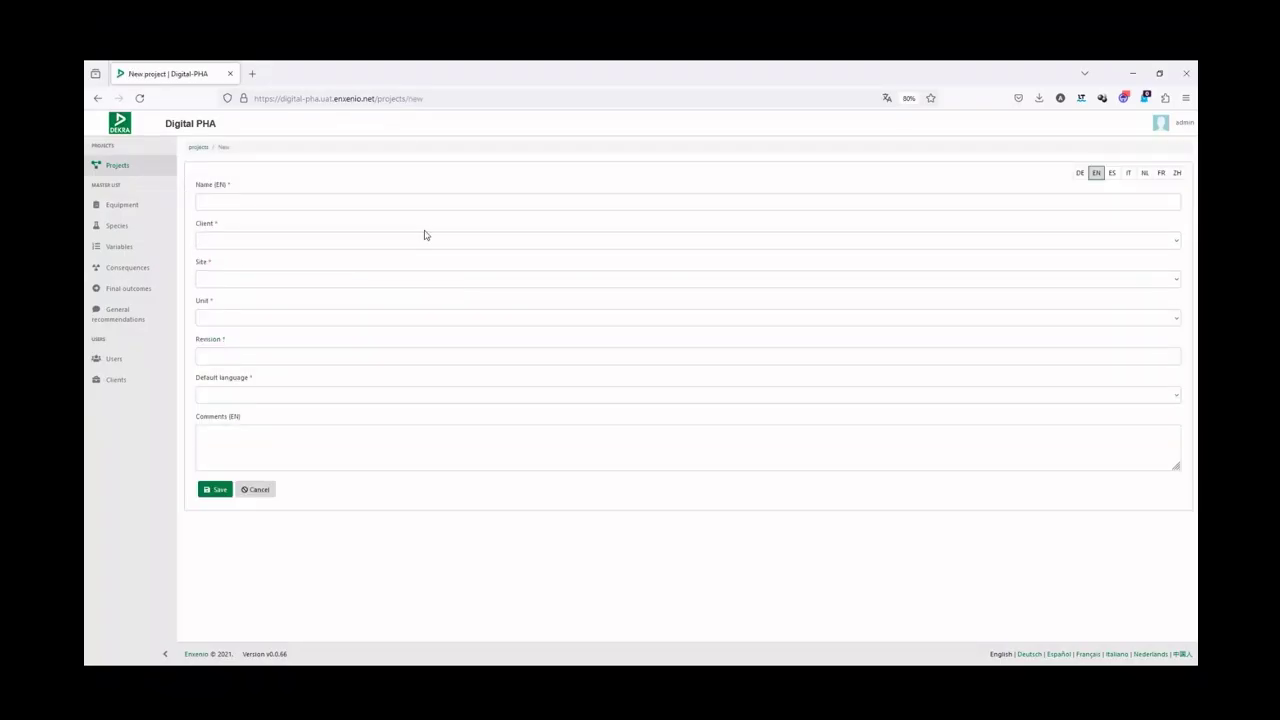
pyautogui.click(350, 202)
pyautogui.write('Demo')
pyautogui.press('Tab')
pyautogui.press('d')
pyautogui.press('Tab')
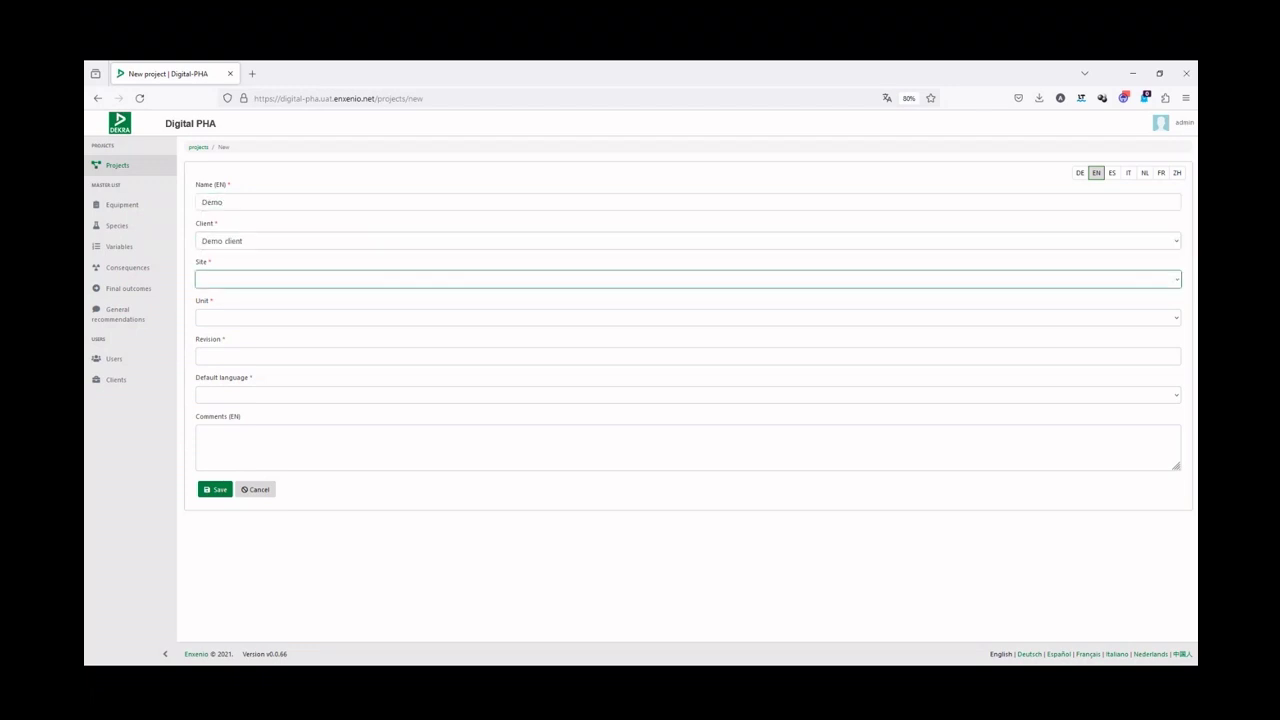
# Assign Demo site, Demo unit, revision 0 and default language EN to the new project, and save it.
pyautogui.press('d')
pyautogui.press('Tab')
pyautogui.press('d')
pyautogui.press('Tab')
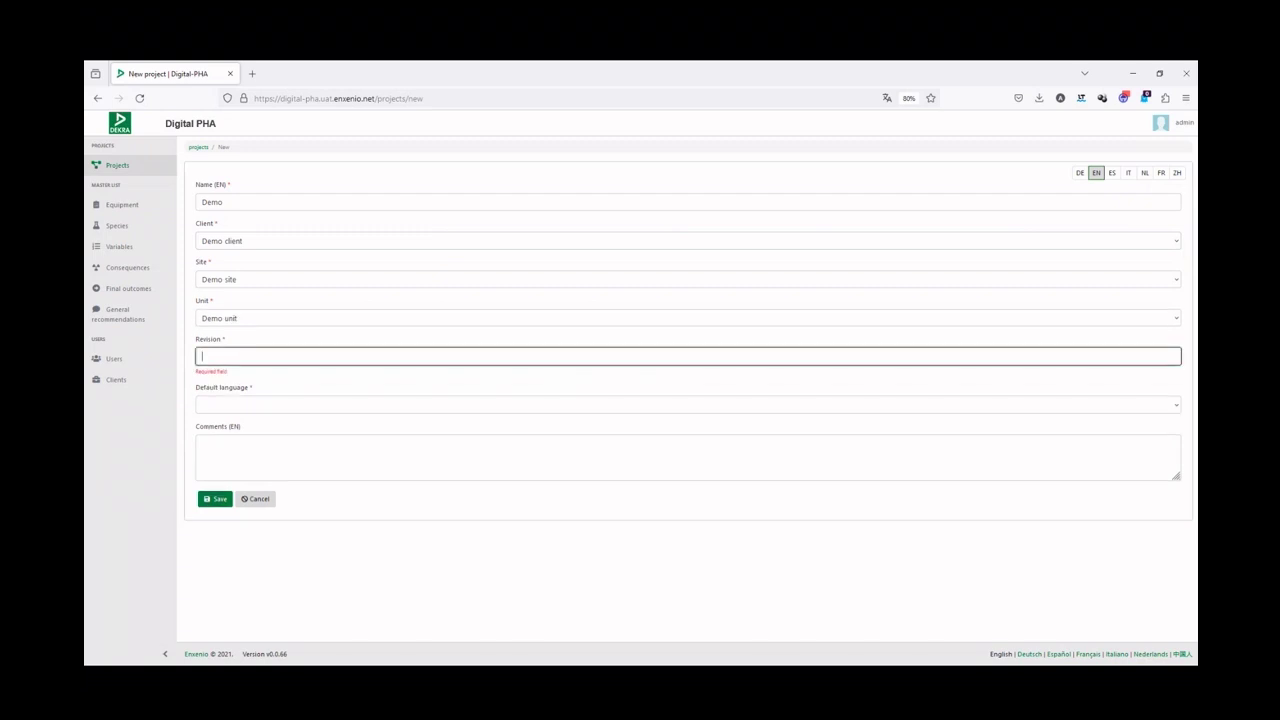
pyautogui.write('0')
pyautogui.press('Tab')
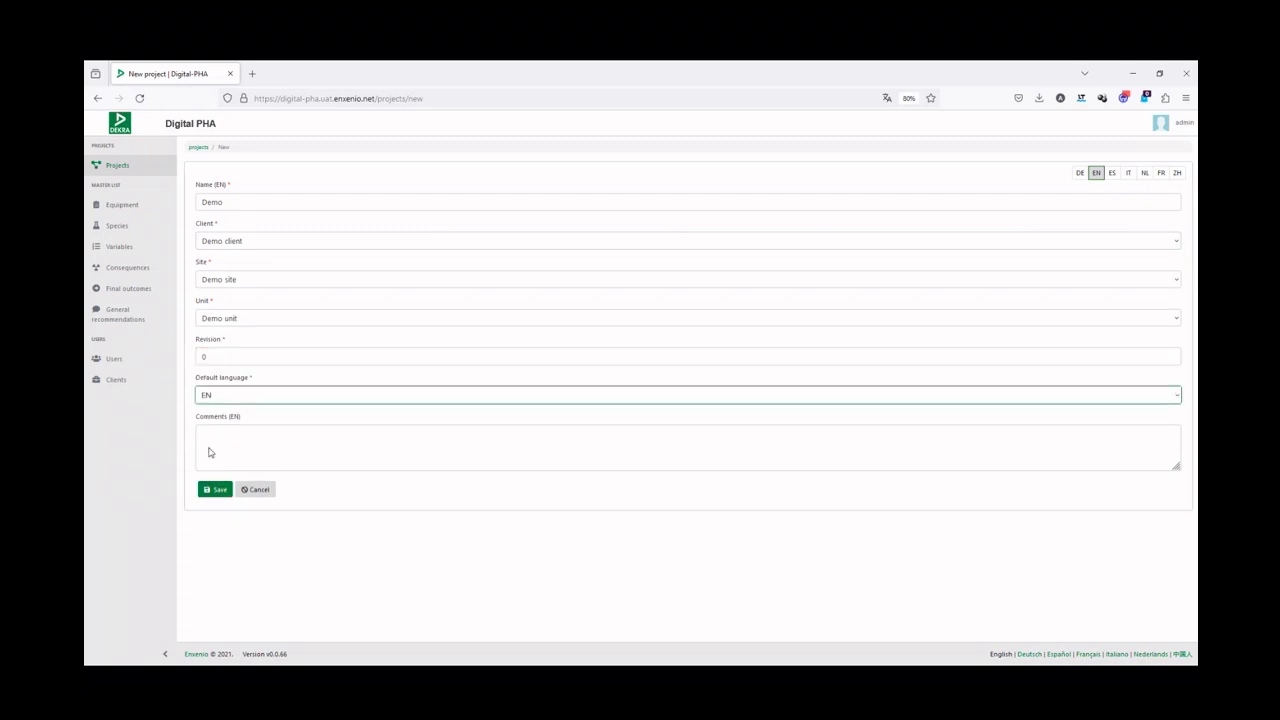
pyautogui.click(216, 489)
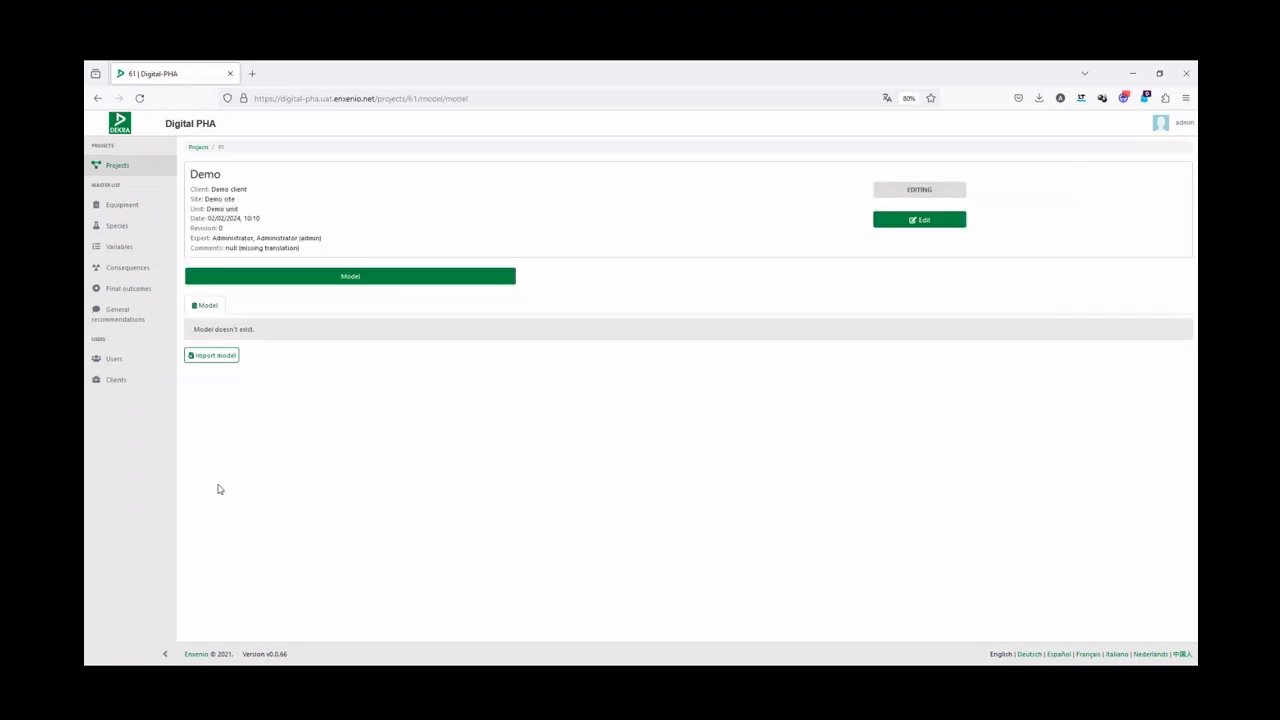
# Start a model import for the project and choose Workshop DPHA.zip as the Mobatec model.
pyautogui.click(213, 356)
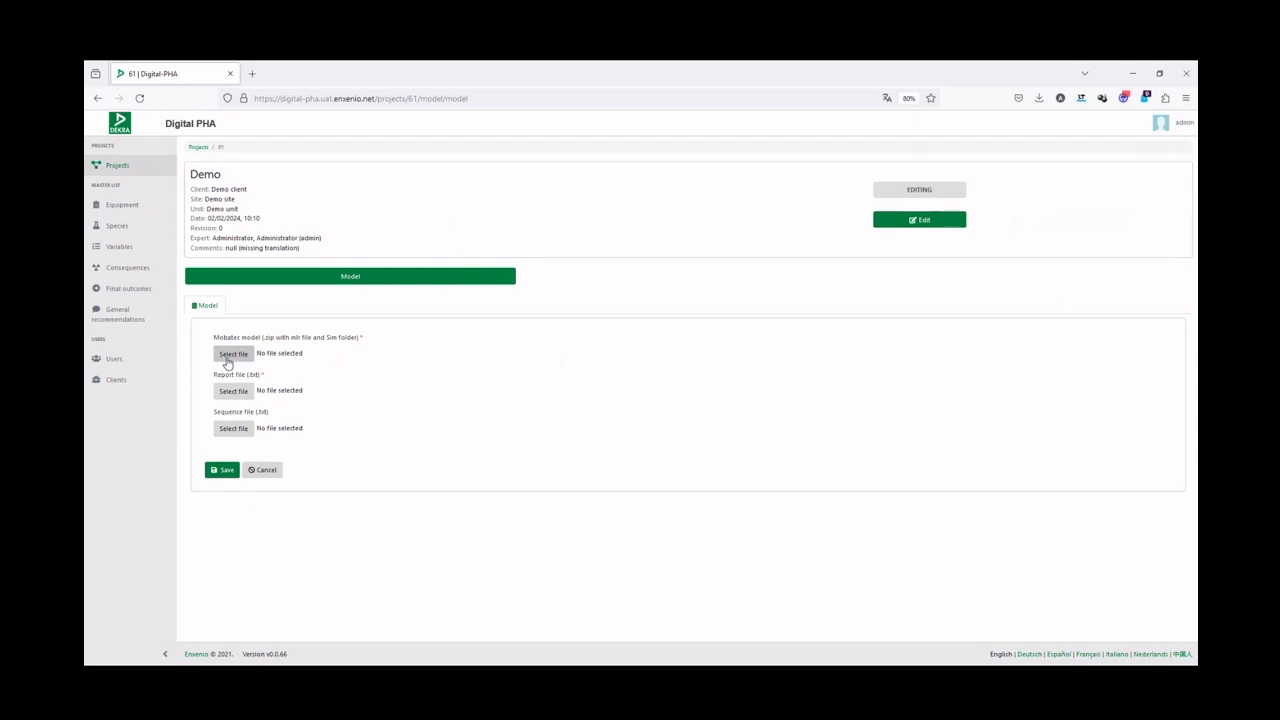
pyautogui.click(231, 355)
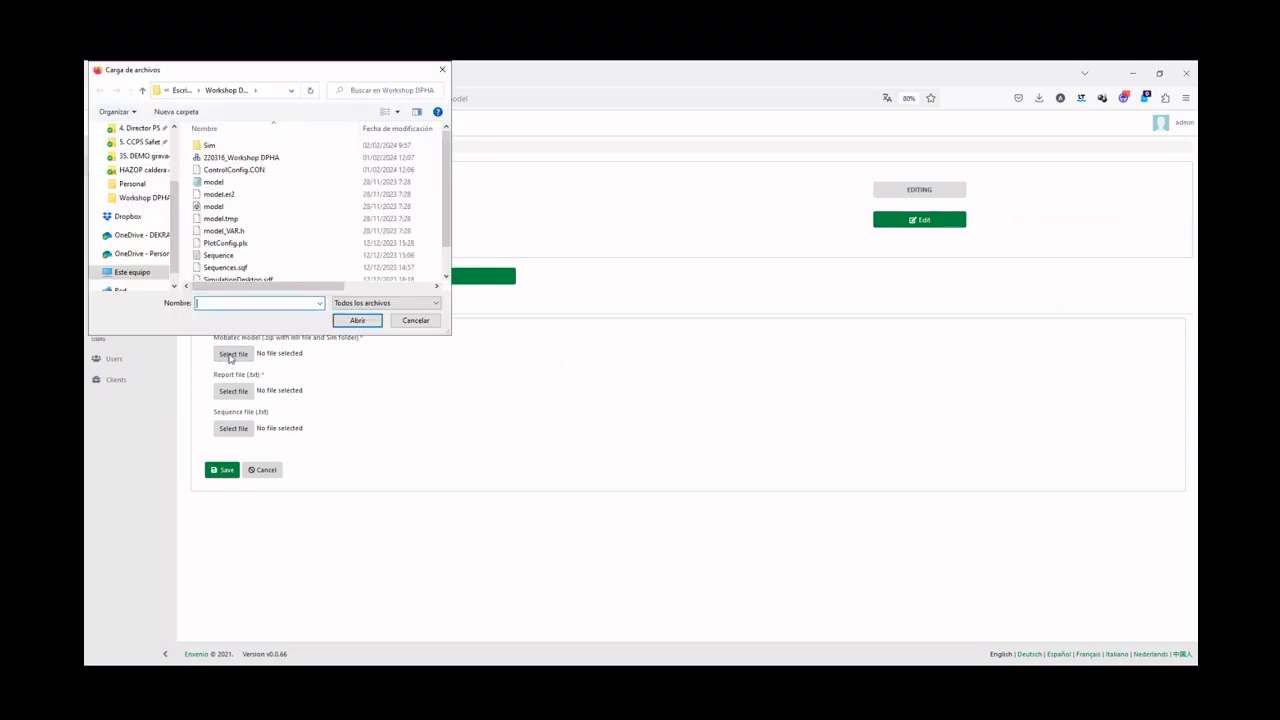
pyautogui.scroll(-1, 226, 266)
pyautogui.doubleClick(226, 264)
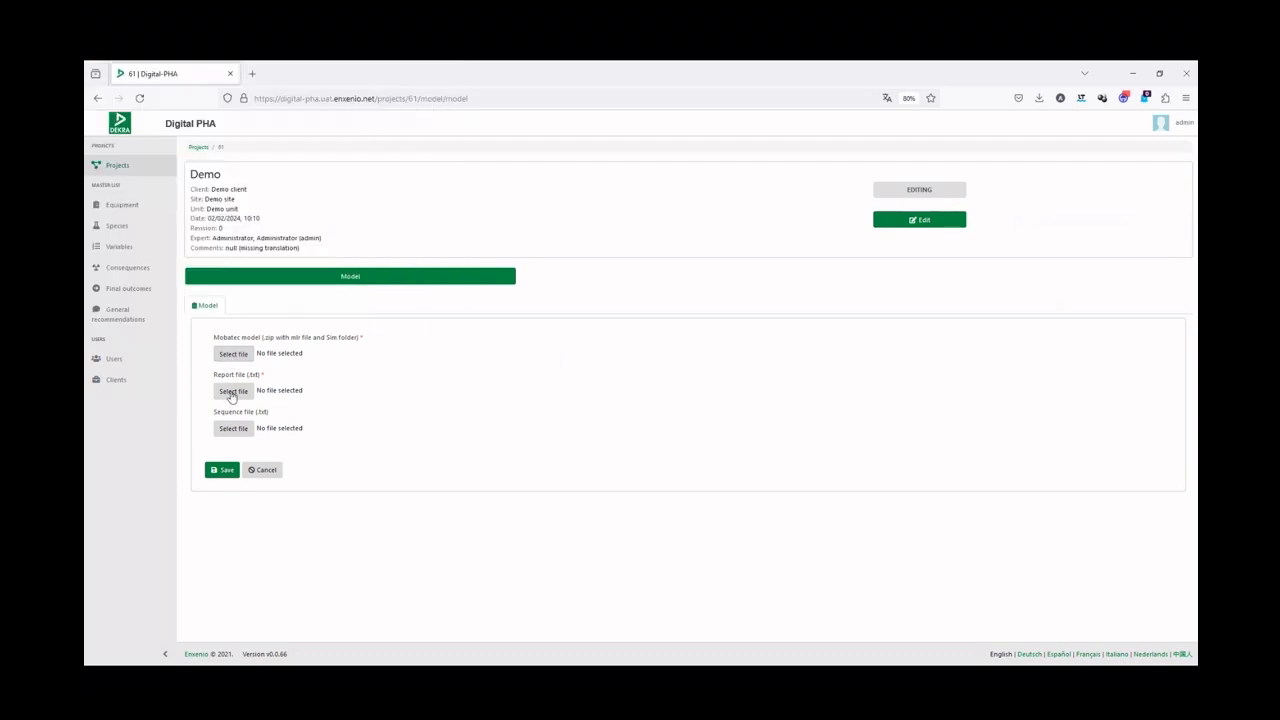
# Attach Workshop.txt as the report file and Sequence.txt as the sequence file, and save the imported model.
pyautogui.click(233, 391)
pyautogui.scroll(-1, 222, 247)
pyautogui.click(219, 274)
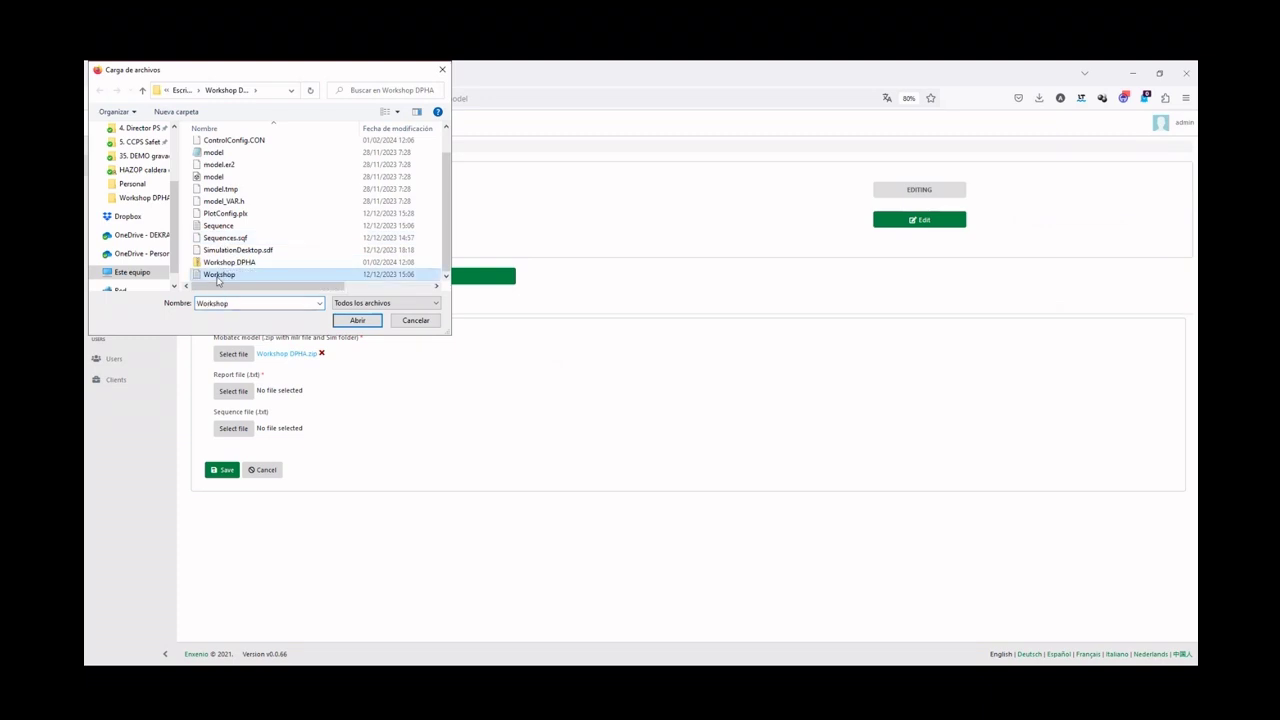
pyautogui.click(357, 320)
pyautogui.click(233, 428)
pyautogui.doubleClick(218, 255)
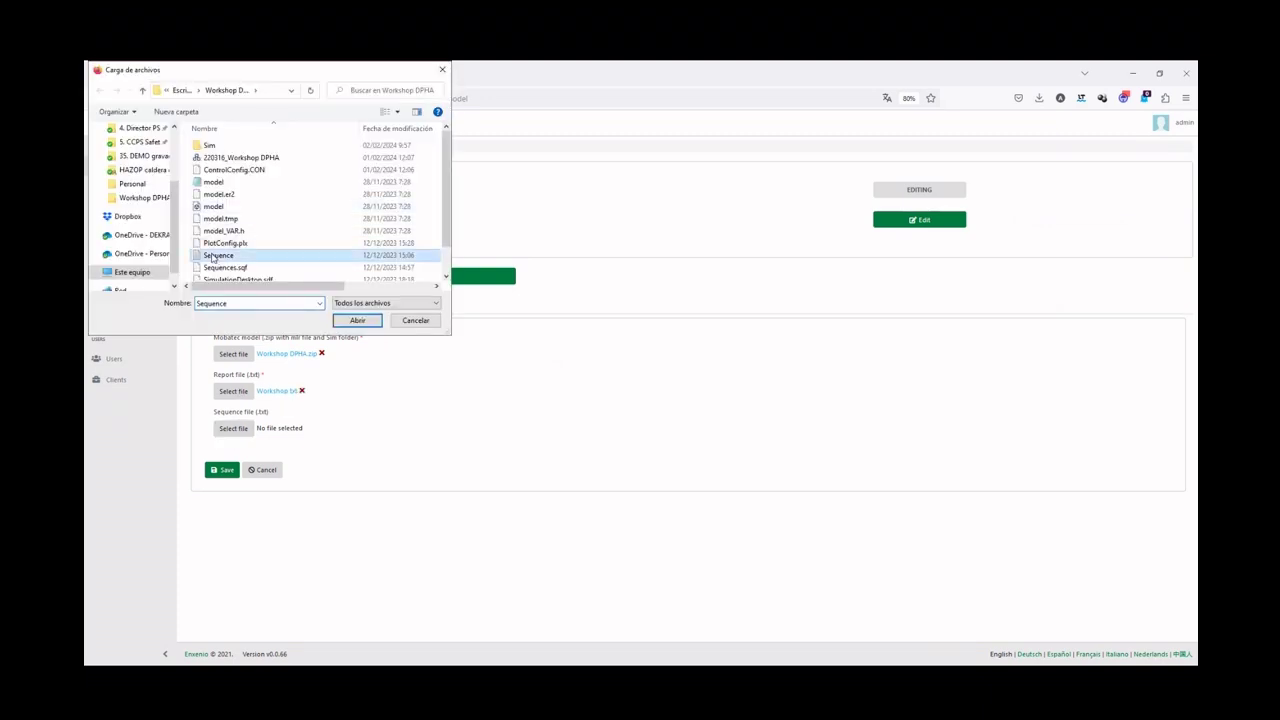
pyautogui.click(222, 469)
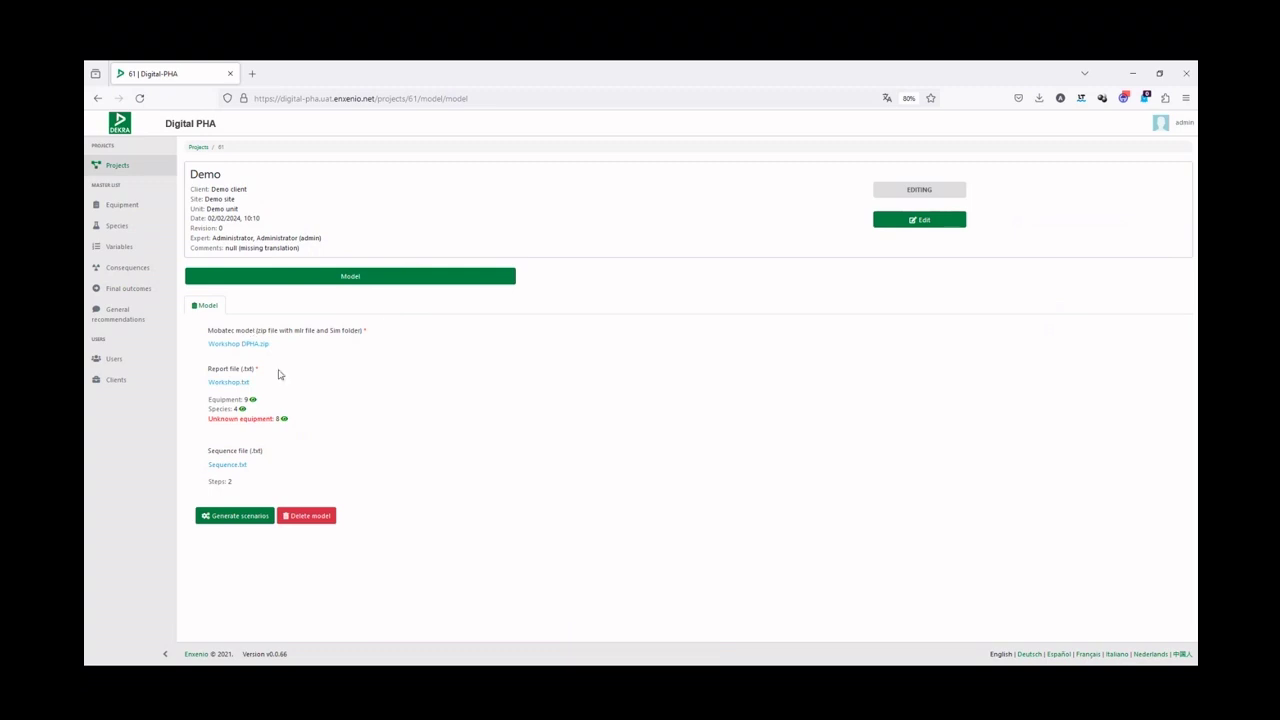
# Examine the species, equipment and unknown equipment lists of the imported report file.
pyautogui.click(242, 409)
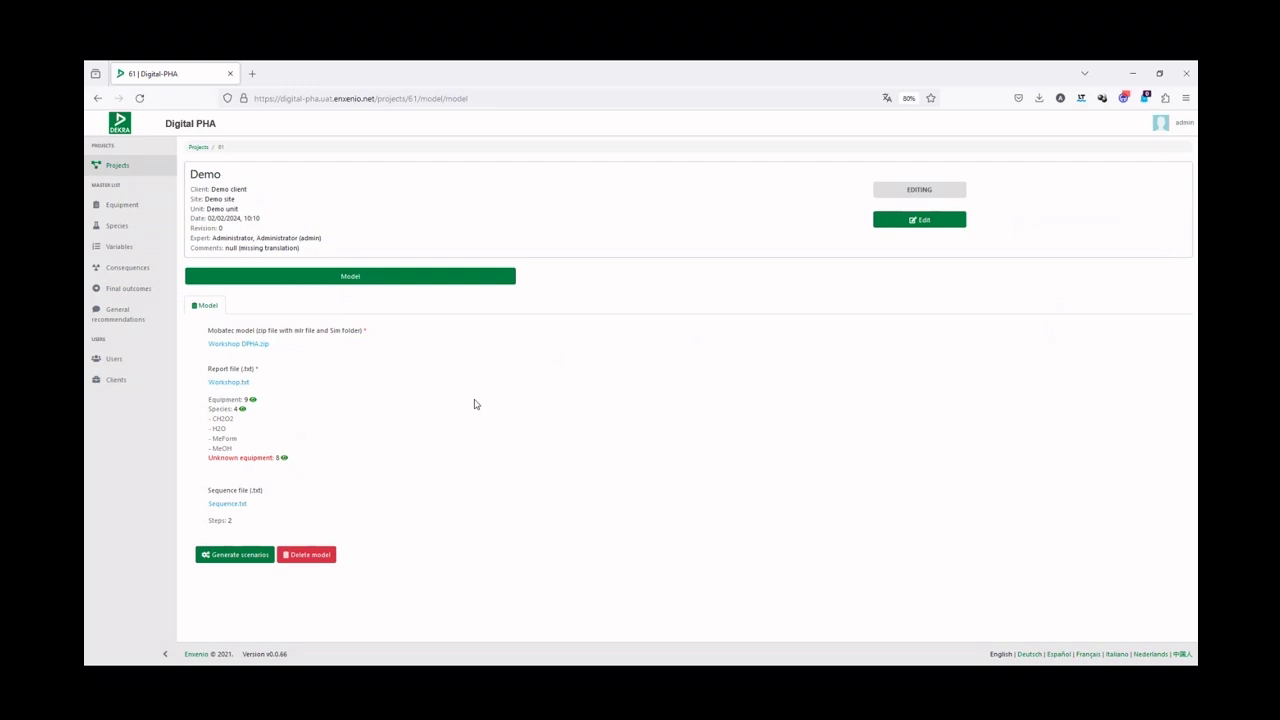
pyautogui.click(252, 399)
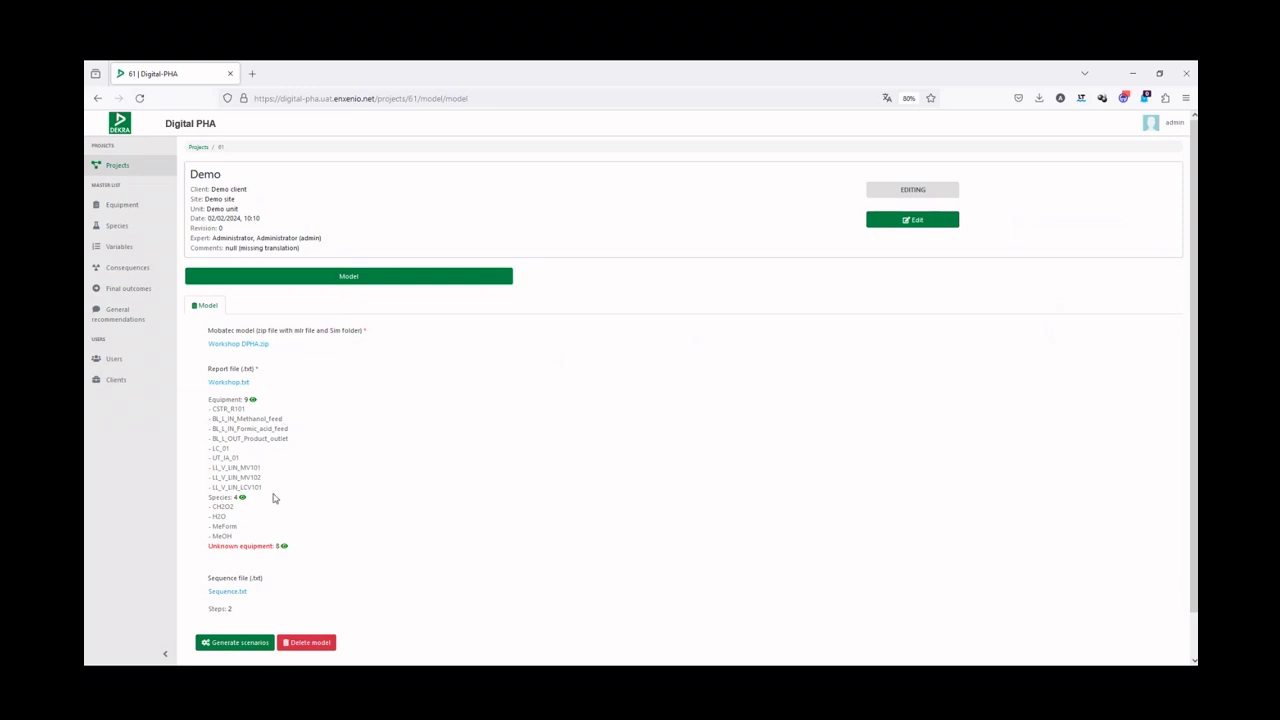
pyautogui.click(284, 548)
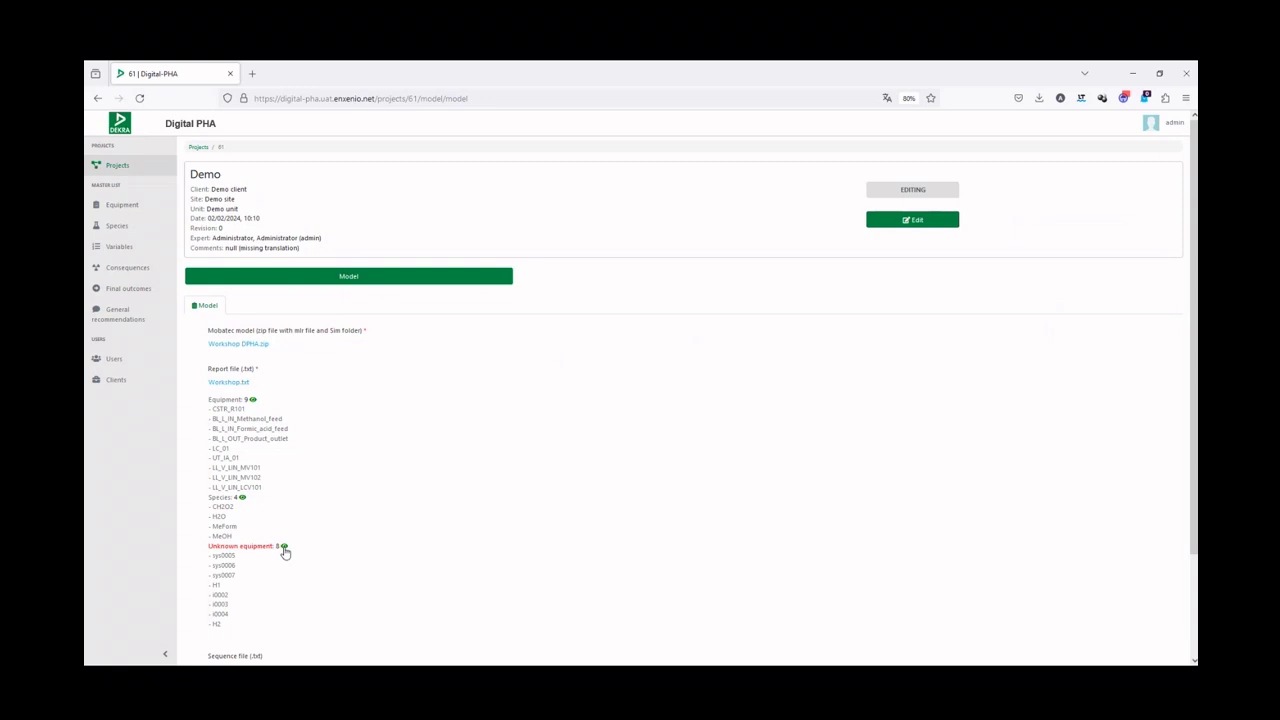
pyautogui.click(284, 548)
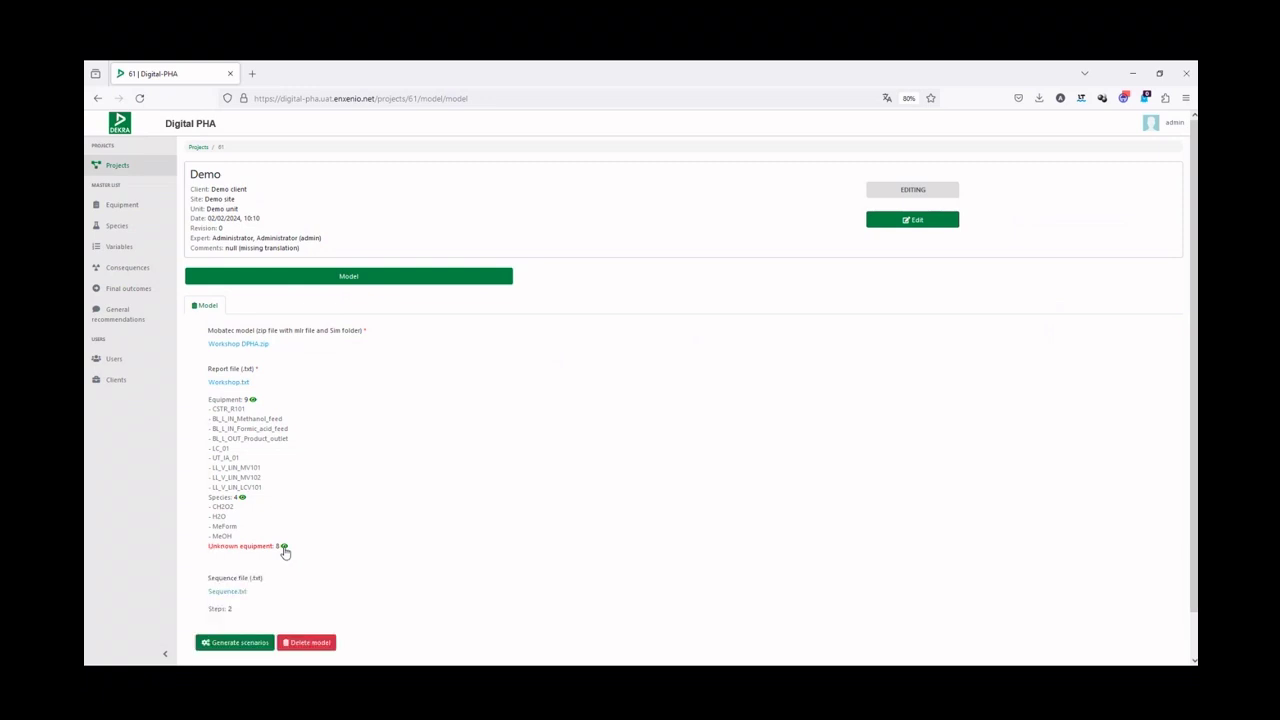
pyautogui.click(242, 497)
pyautogui.click(253, 400)
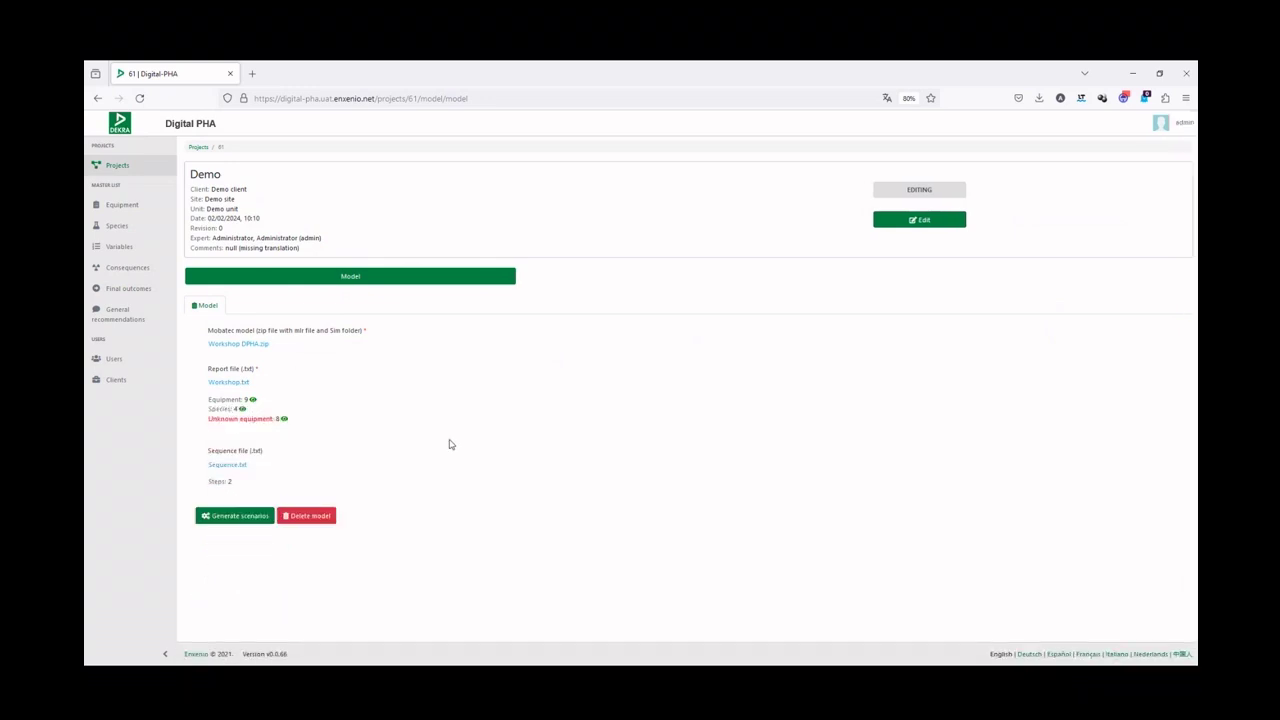
# Generate the scenarios and set an initial step size of 1 s, a simulation time of 200 s and a fixed step size.
pyautogui.click(238, 515)
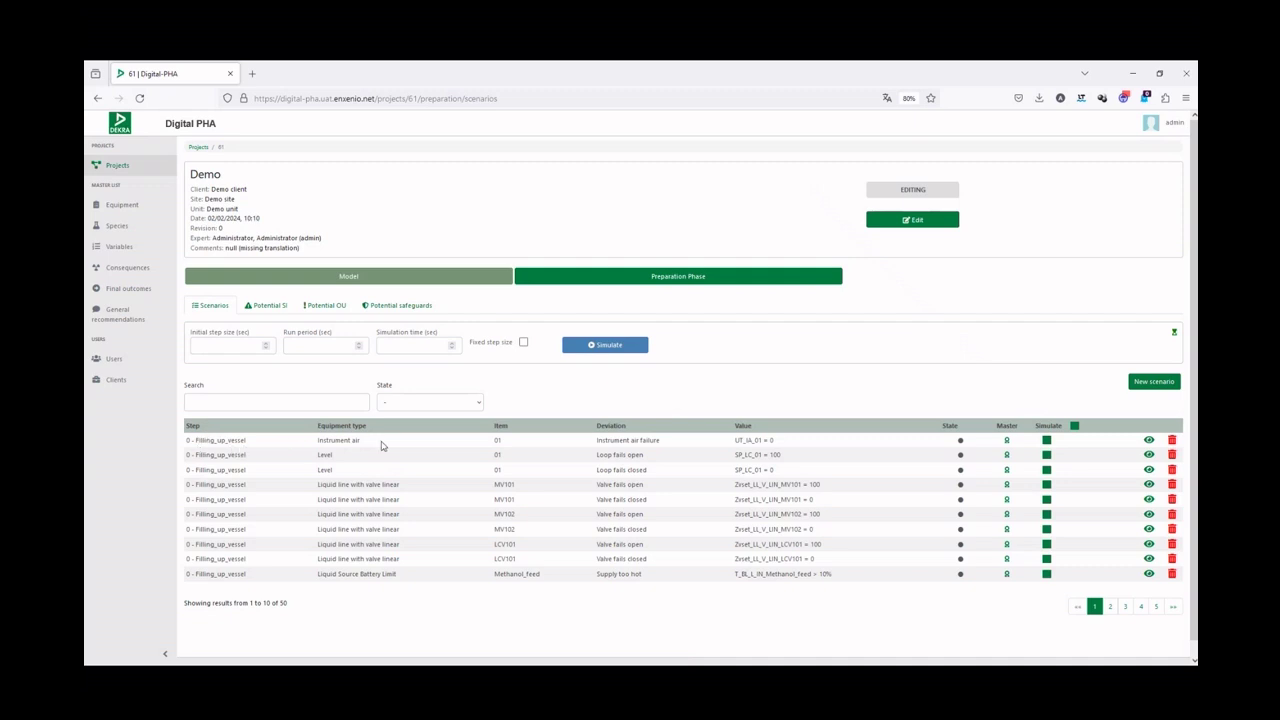
pyautogui.moveTo(735, 440); pyautogui.dragTo(774, 443)
pyautogui.click(232, 344)
pyautogui.write('1')
pyautogui.click(320, 345)
pyautogui.click(414, 345)
pyautogui.write('200')
pyautogui.click(523, 342)
# Disable the Backflow potential safety issues for MV101, MV102 and LCV101.
pyautogui.click(270, 306)
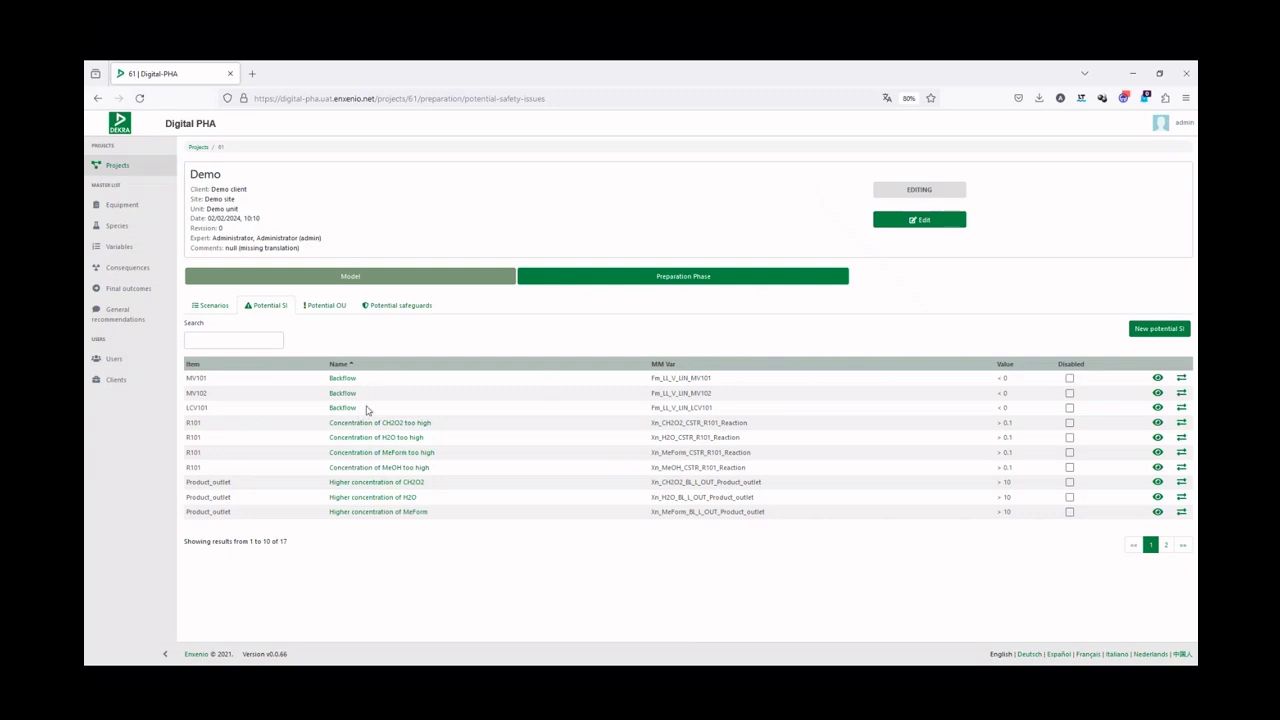
pyautogui.click(1069, 378)
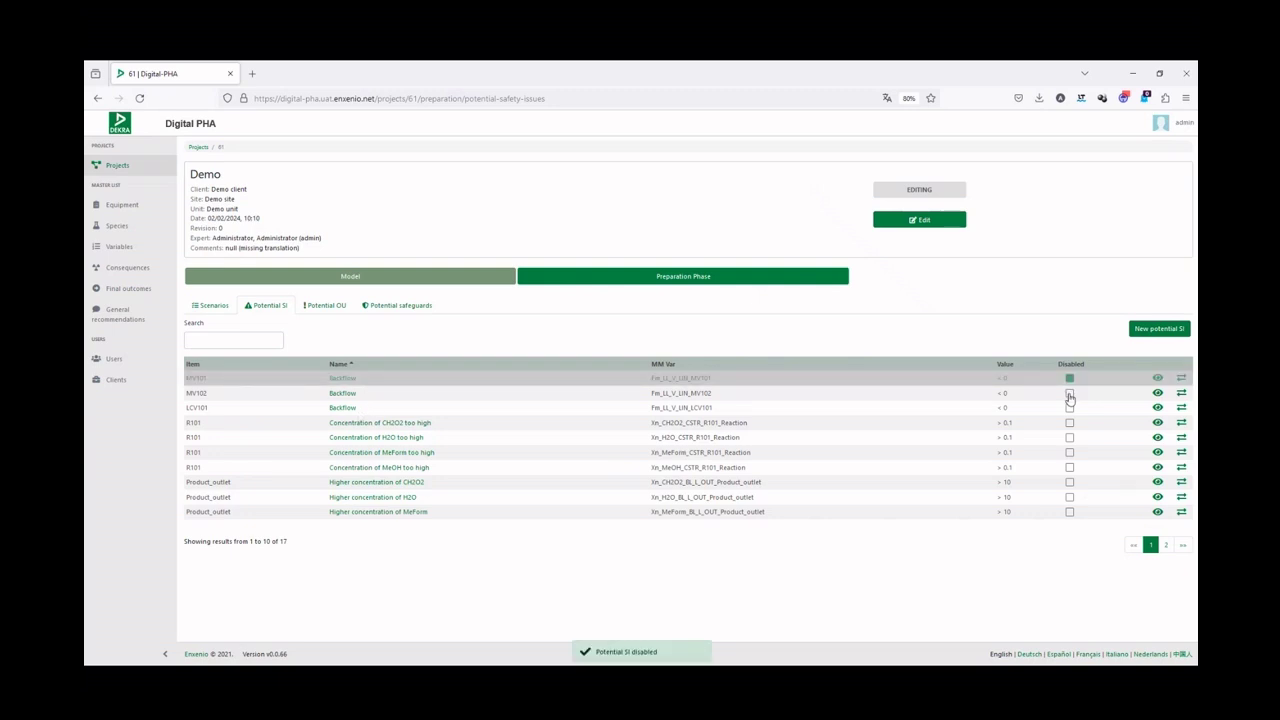
pyautogui.click(1069, 393)
pyautogui.click(1069, 408)
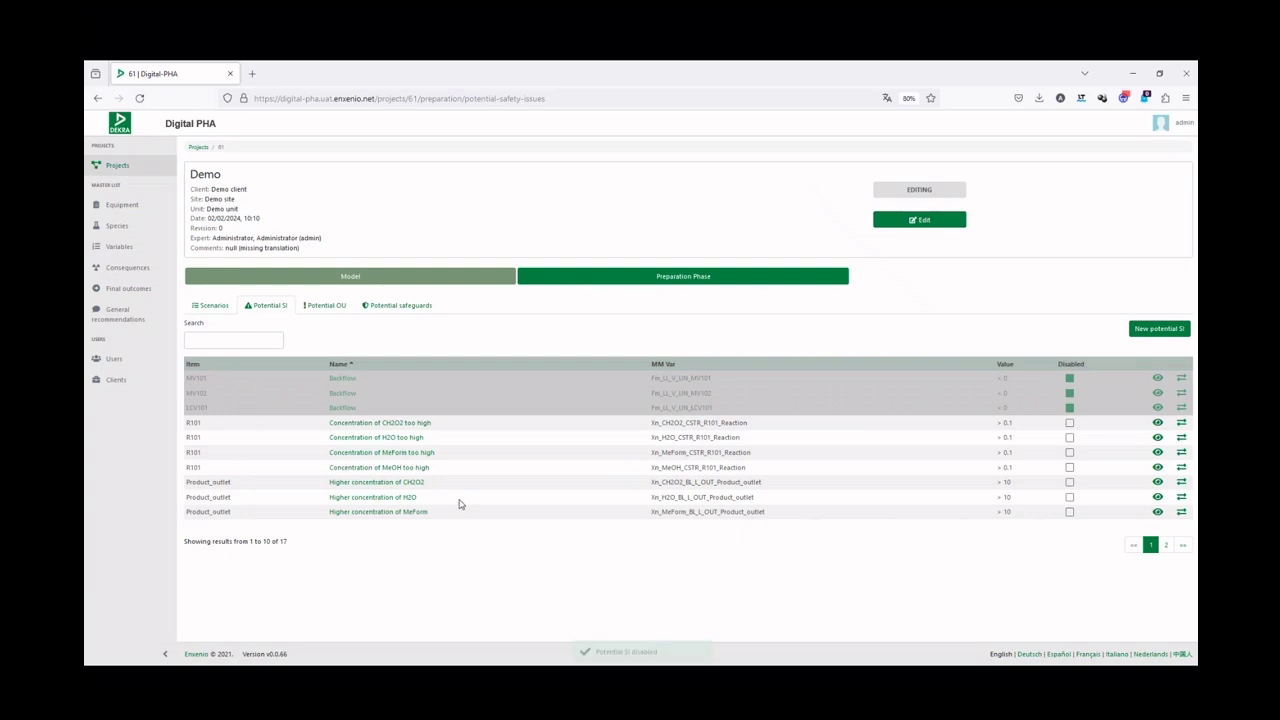
# Disable the R101 potential safety issues for too high concentrations of CH2O2, H2O, MeForm and MeOH.
pyautogui.click(1069, 422)
pyautogui.click(1069, 437)
pyautogui.click(1070, 452)
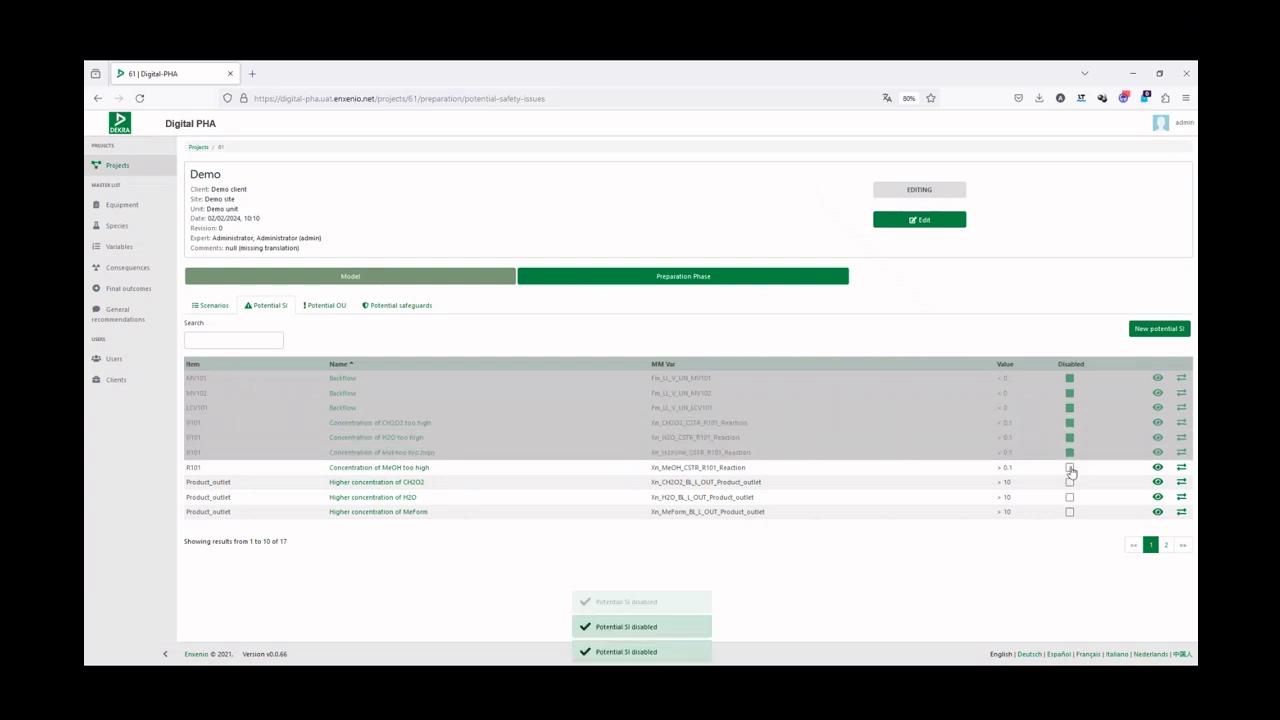
pyautogui.click(1070, 467)
# Disable the Product_outlet potential safety issues for higher concentrations of CH2O2, H2O, MeForm and MeOH.
pyautogui.click(1070, 482)
pyautogui.click(1070, 497)
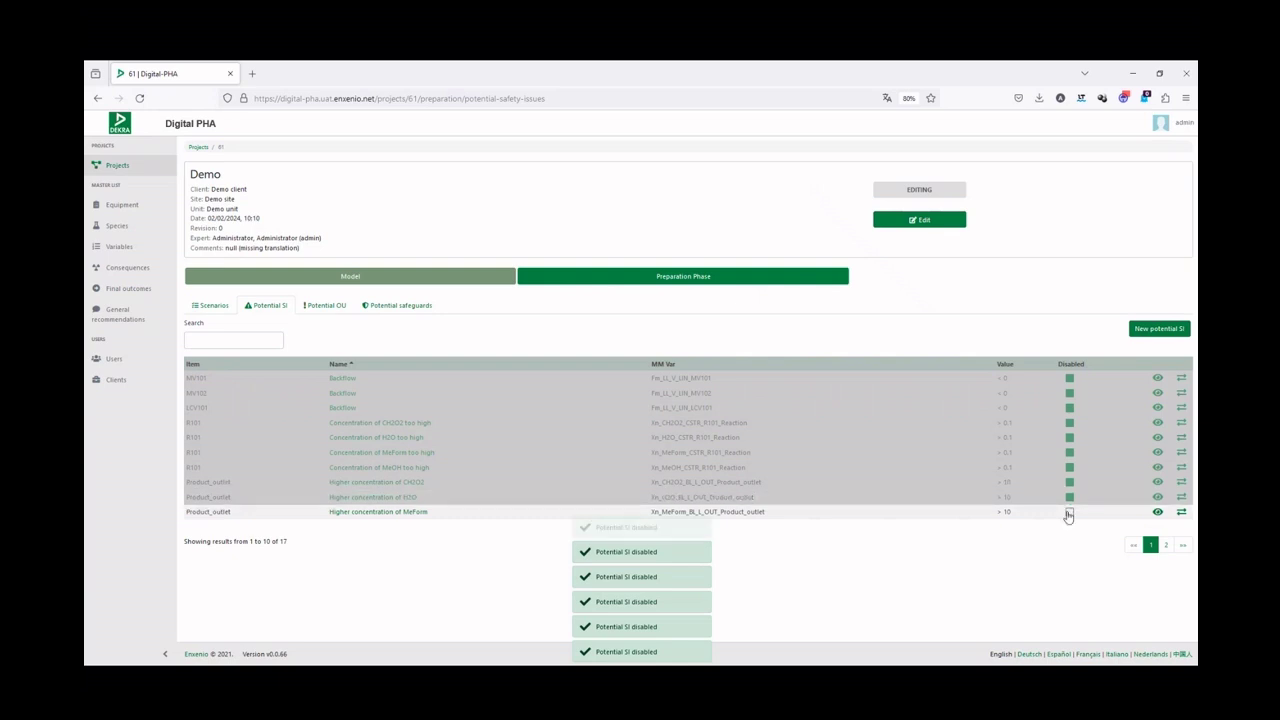
pyautogui.click(1069, 511)
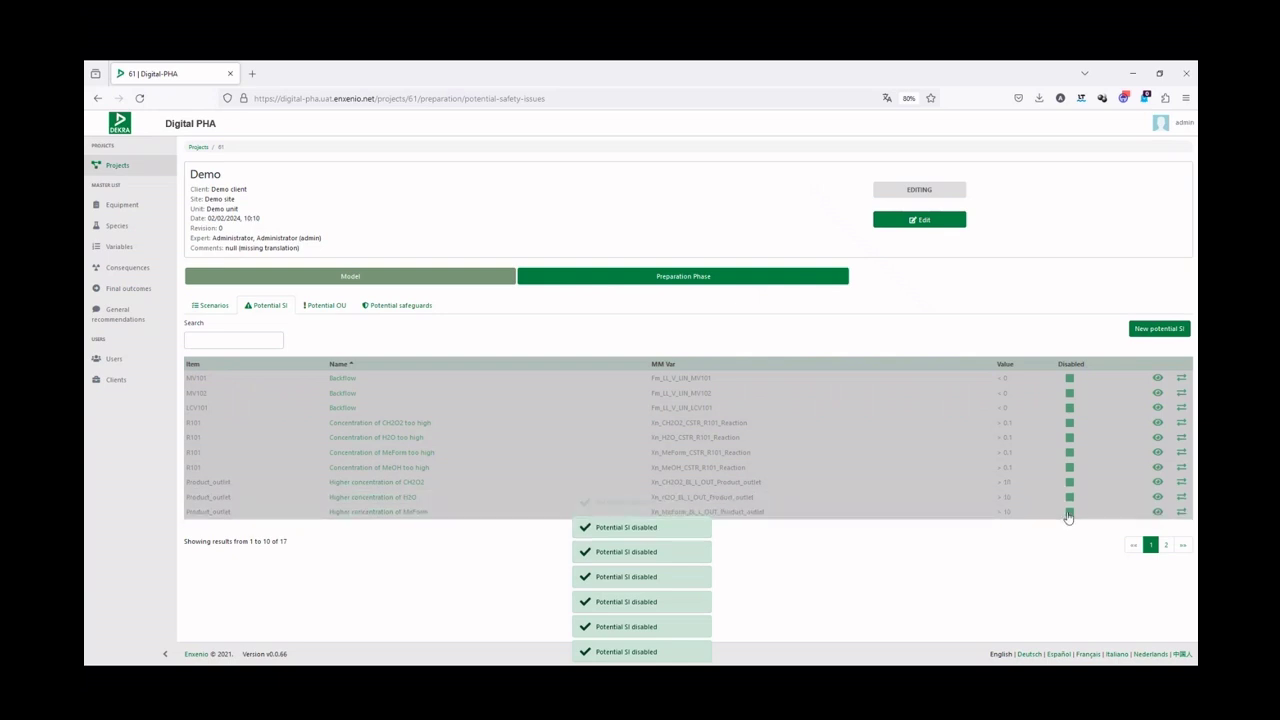
pyautogui.click(1166, 545)
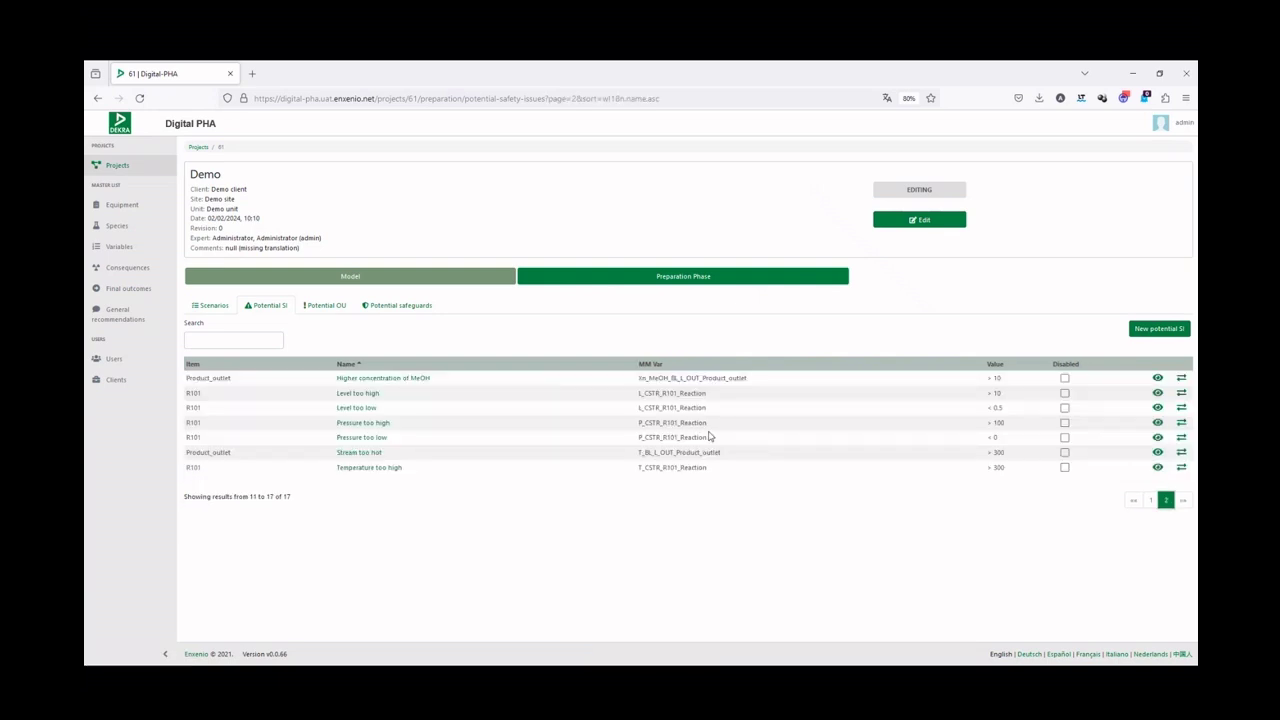
pyautogui.click(1065, 378)
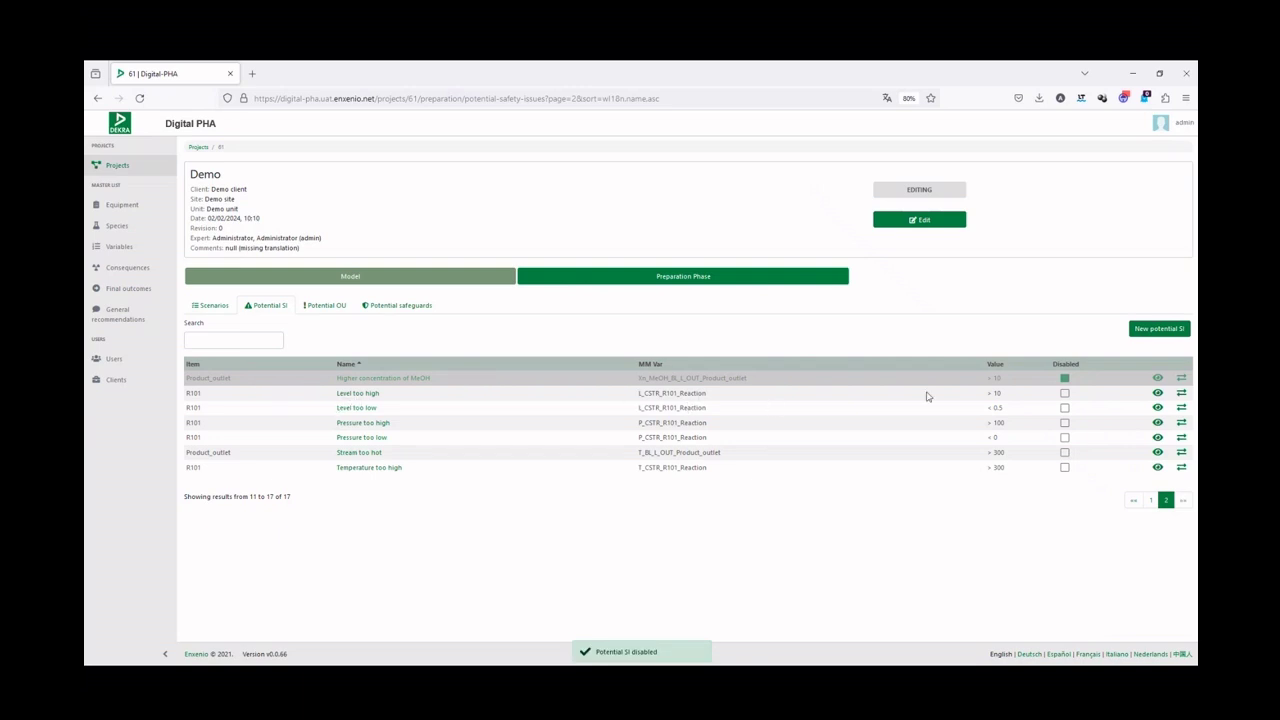
# Set the limit value of the Level too high potential safety issue for R101 to 2 and save it.
pyautogui.click(1157, 396)
pyautogui.click(553, 474)
pyautogui.moveTo(553, 474); pyautogui.dragTo(516, 475)
pyautogui.write('1')
pyautogui.click(222, 567)
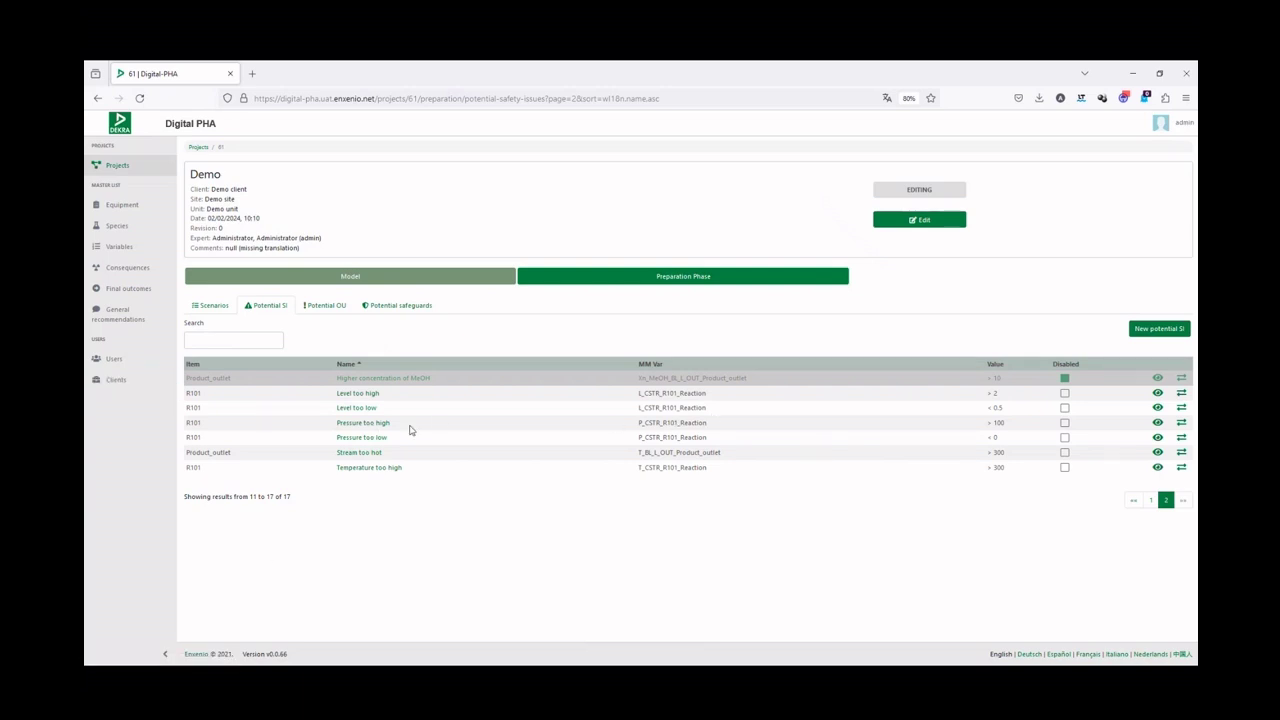
# Set the limit value of the Level too low potential safety issue for R101 to 0.1 and save it.
pyautogui.click(1157, 408)
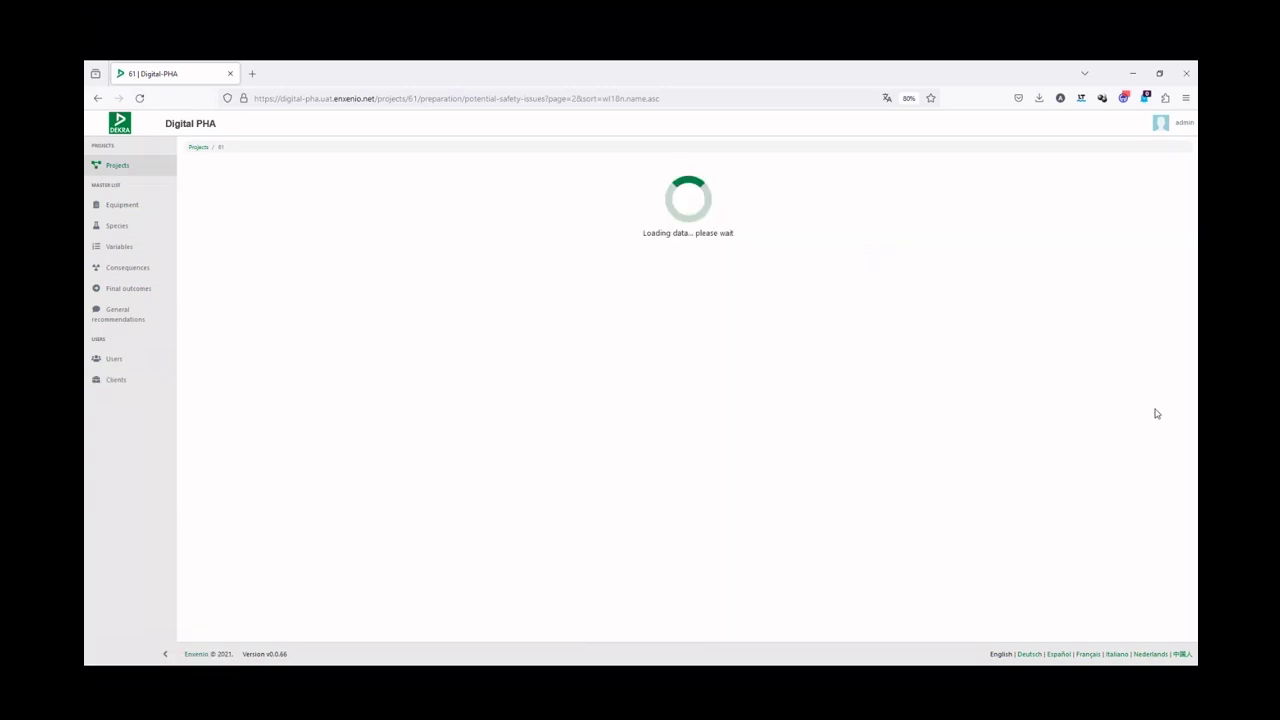
pyautogui.doubleClick(559, 472)
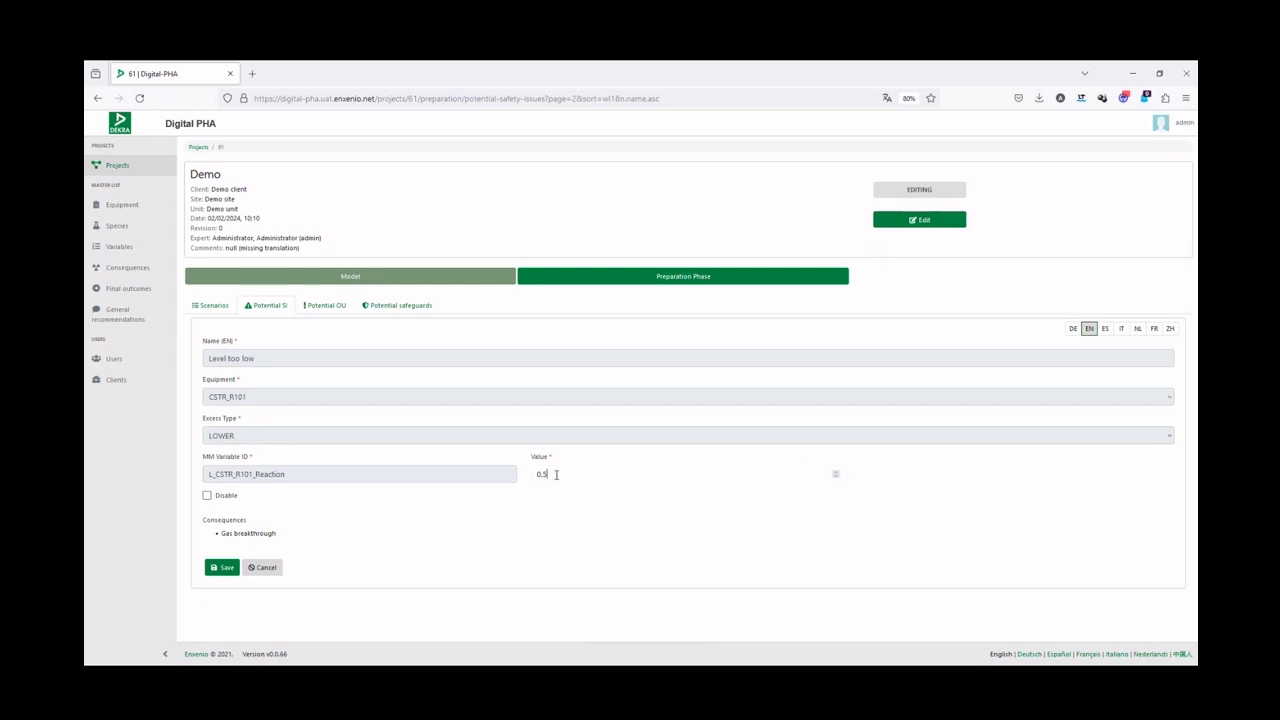
pyautogui.press('BackSpace')
pyautogui.write('0.1')
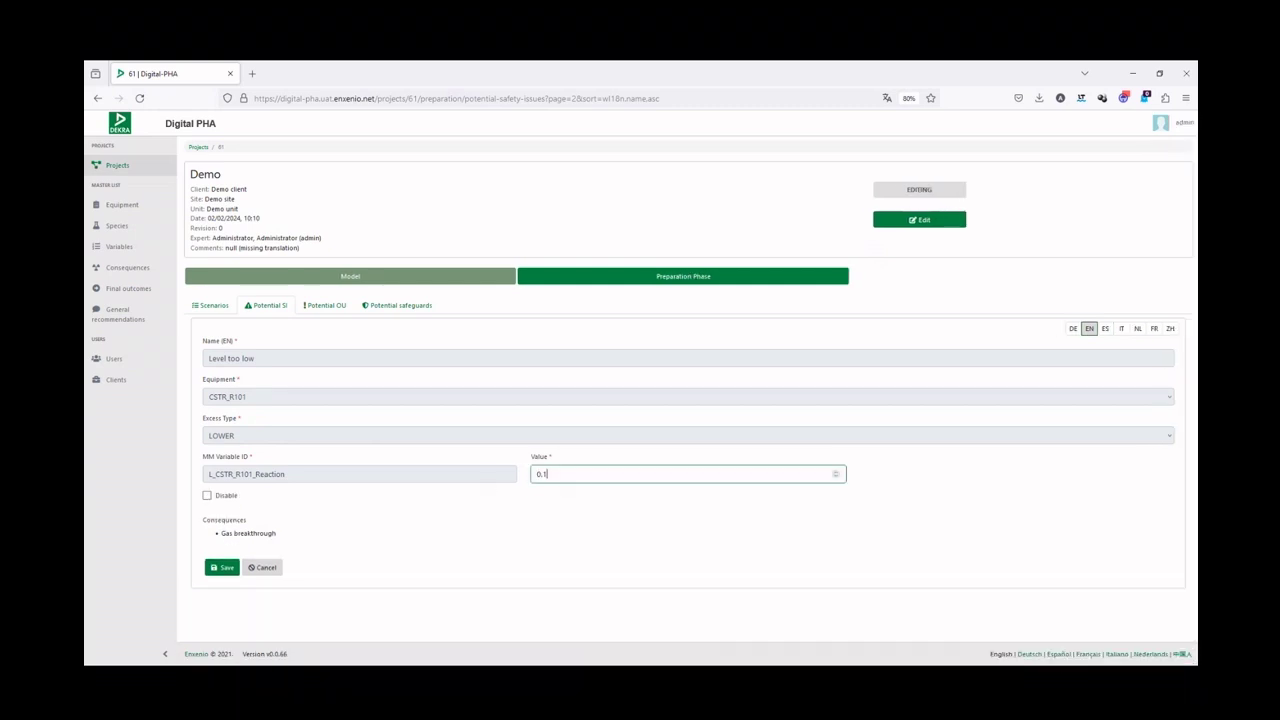
pyautogui.click(237, 573)
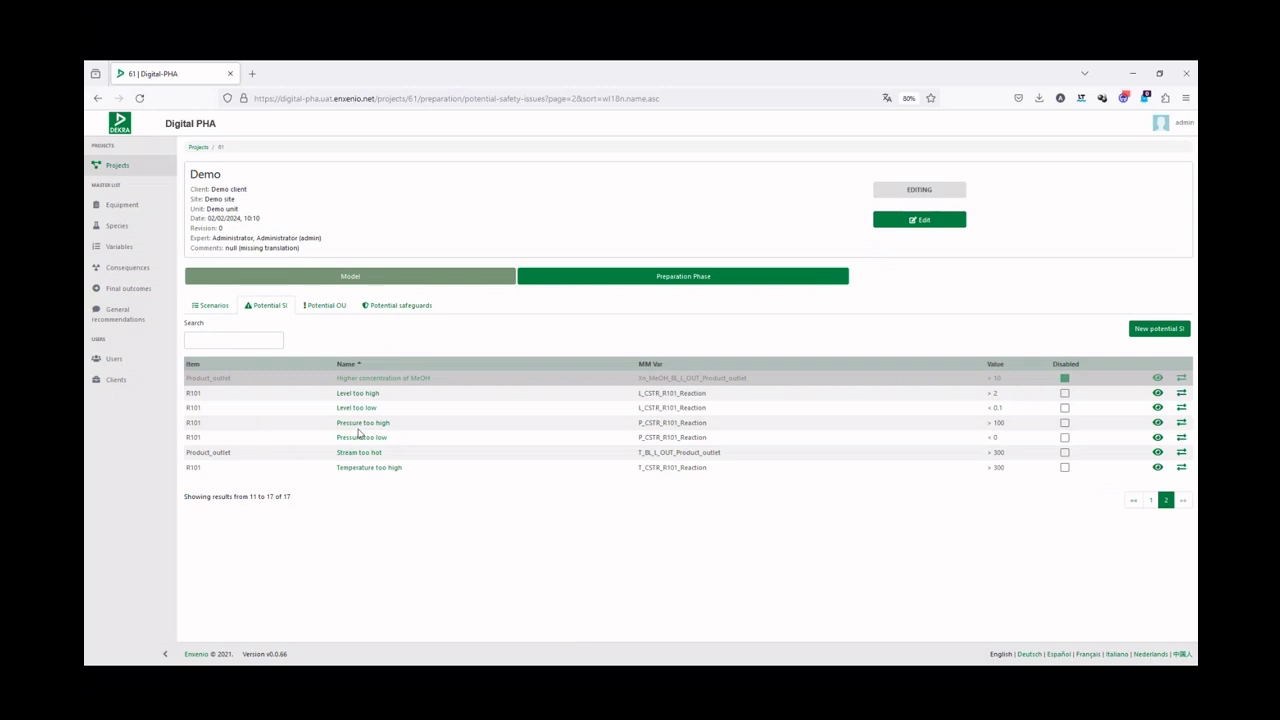
# Set the limit value of the Pressure too high potential safety issue for R101 to 3 and save it.
pyautogui.click(1031, 425)
pyautogui.write('3')
pyautogui.click(223, 558)
# Set the limit value of the Stream too hot potential safety issue for Product_outlet to 250 and save it.
pyautogui.click(1158, 455)
pyautogui.doubleClick(557, 474)
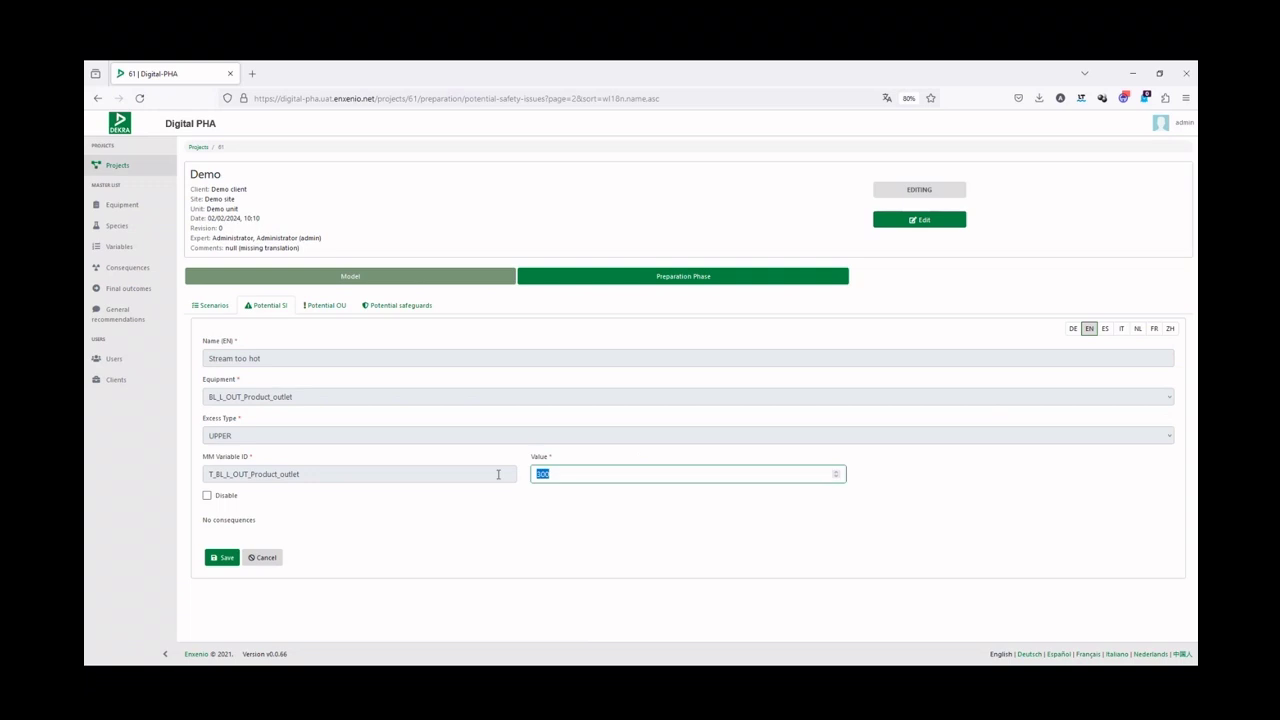
pyautogui.write('250')
pyautogui.click(216, 560)
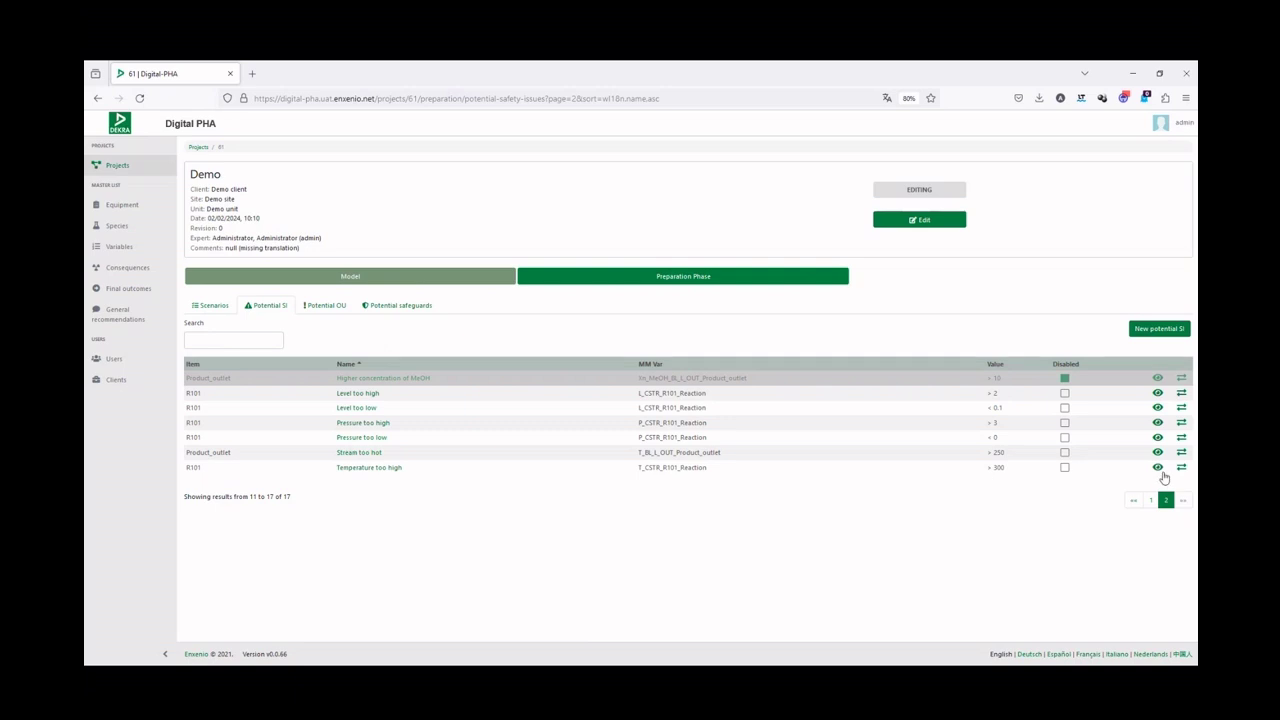
# Set the limit value of the Temperature too high potential safety issue for R101 to 250 and save it.
pyautogui.click(1161, 469)
pyautogui.moveTo(578, 474); pyautogui.dragTo(460, 468)
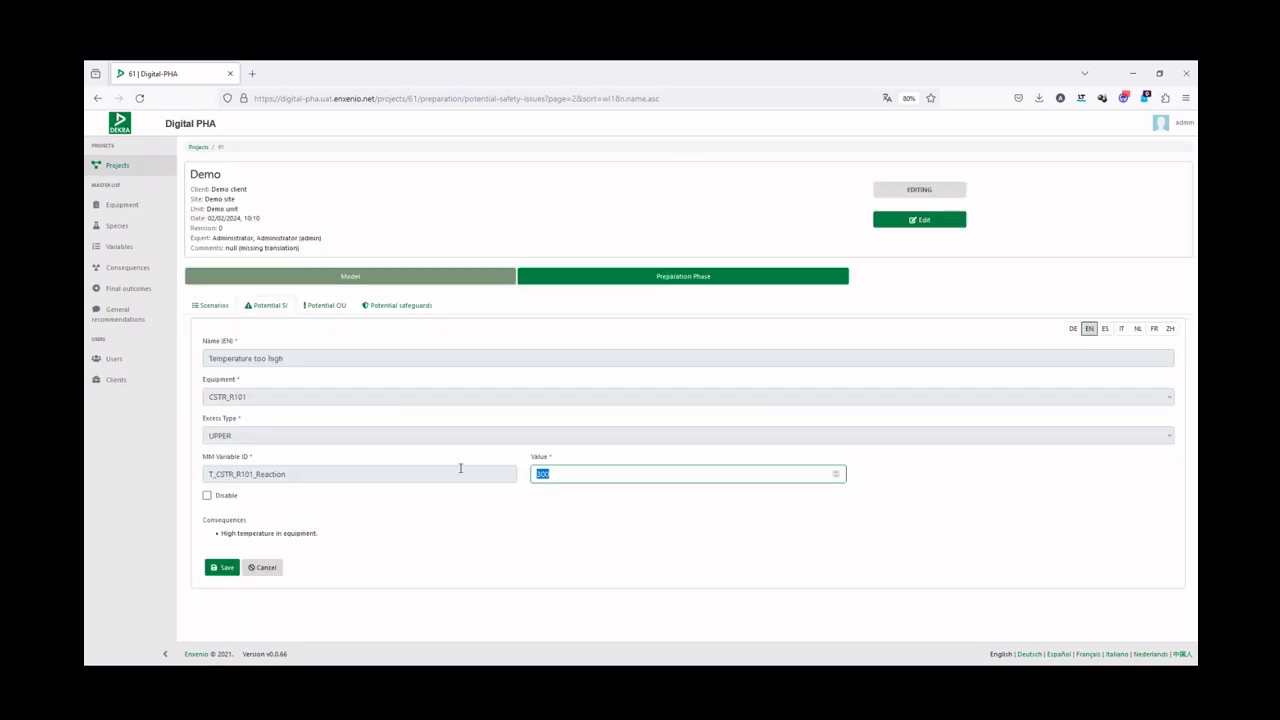
pyautogui.write('250')
pyautogui.click(219, 568)
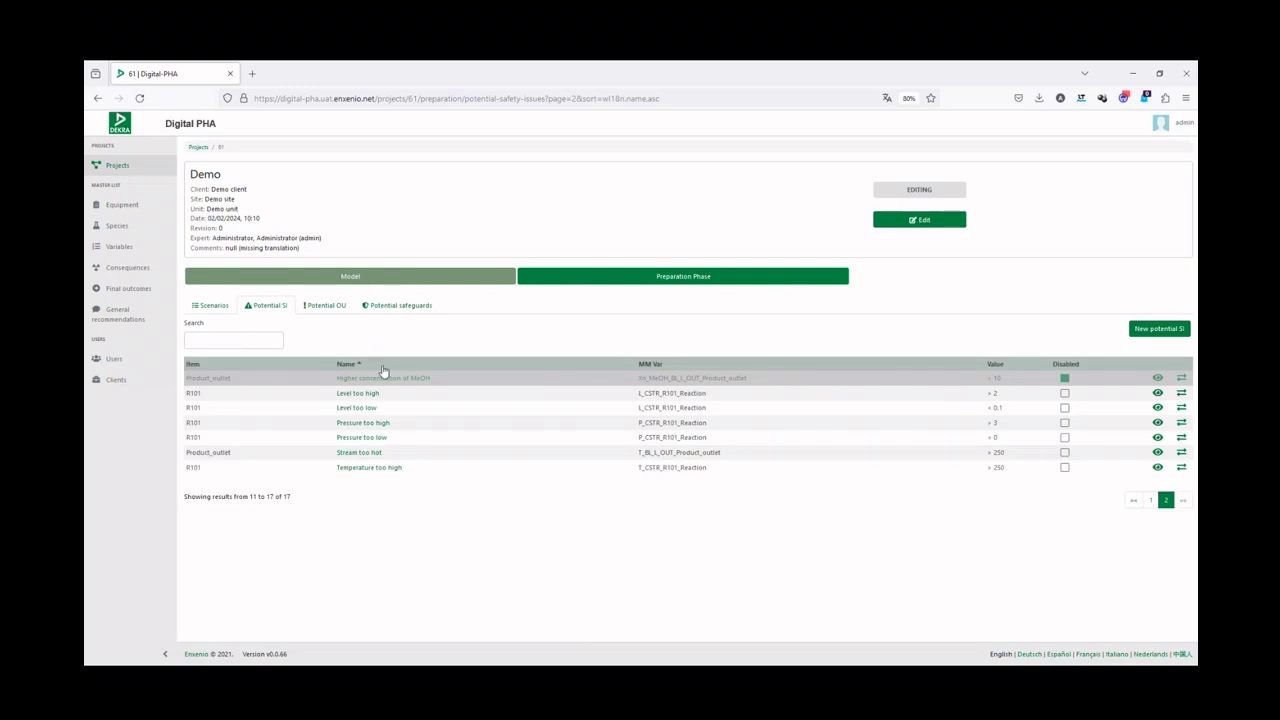
# Disable the potential operational upsets Stream too cold for Product_outlet and Temperature too low for R101.
pyautogui.click(339, 309)
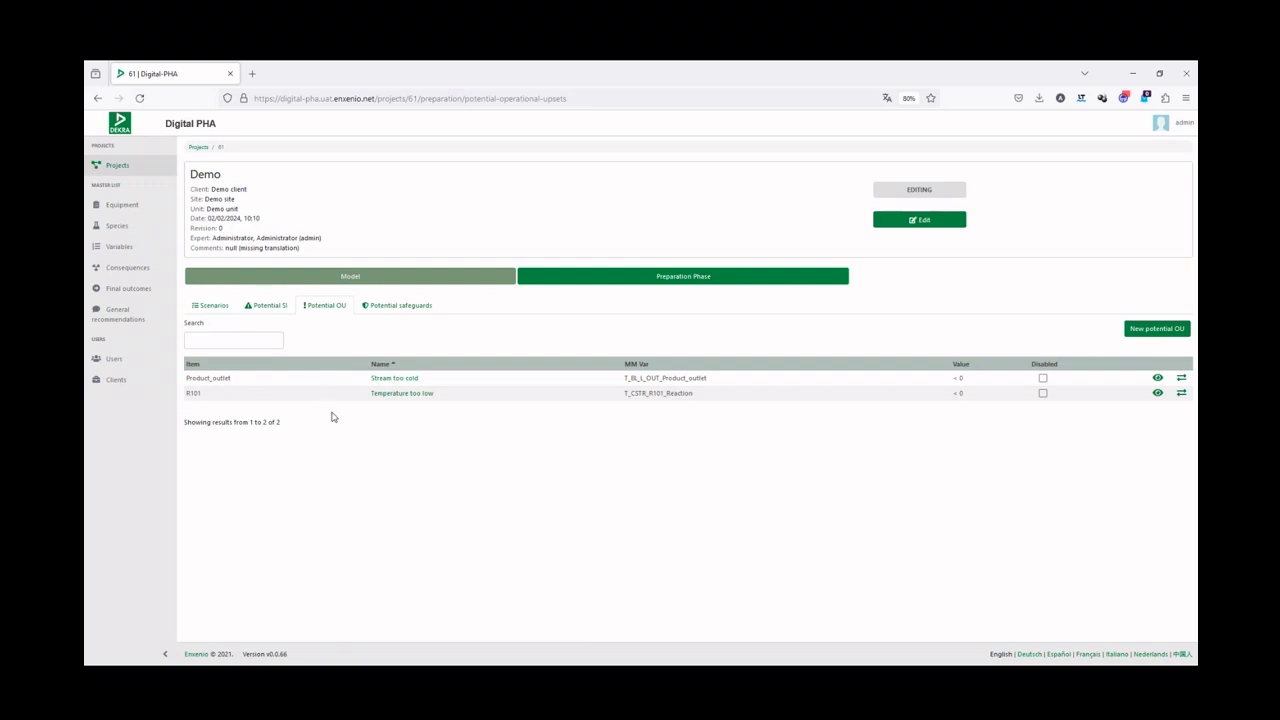
pyautogui.click(1042, 378)
pyautogui.click(1043, 393)
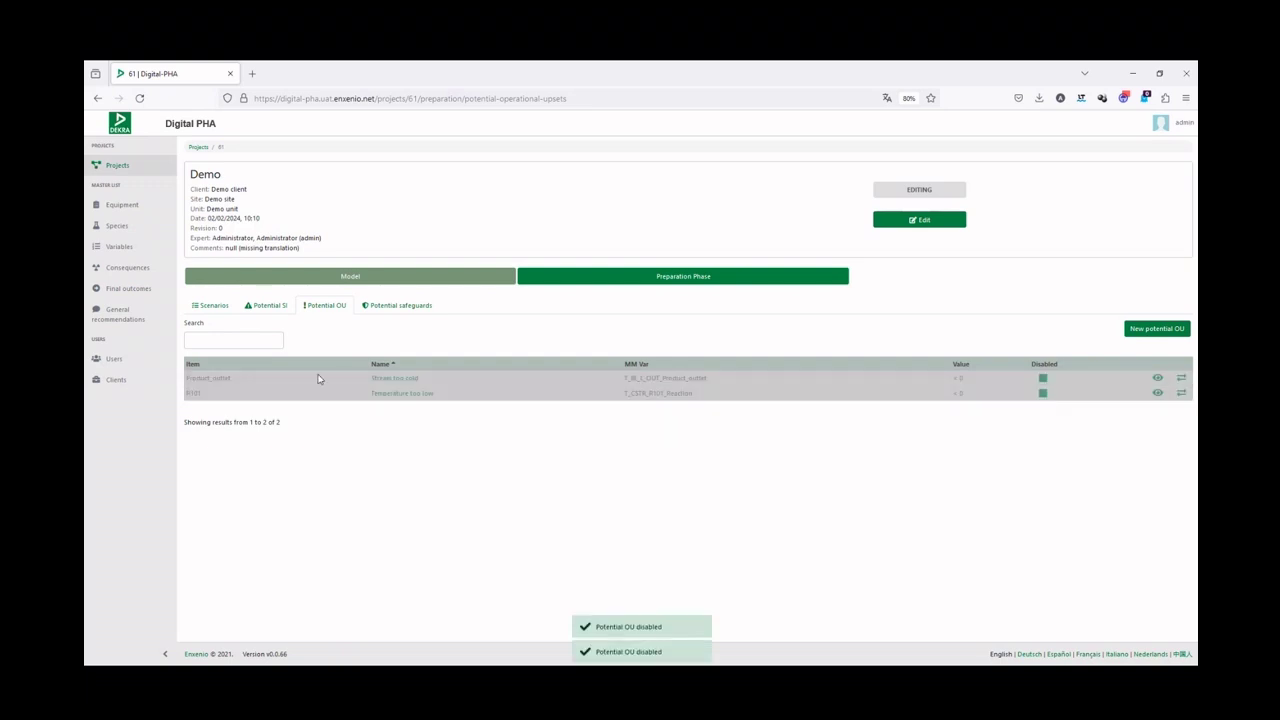
# Filter the potential safeguards by "high" and enable the High level alarm for R101.
pyautogui.click(366, 309)
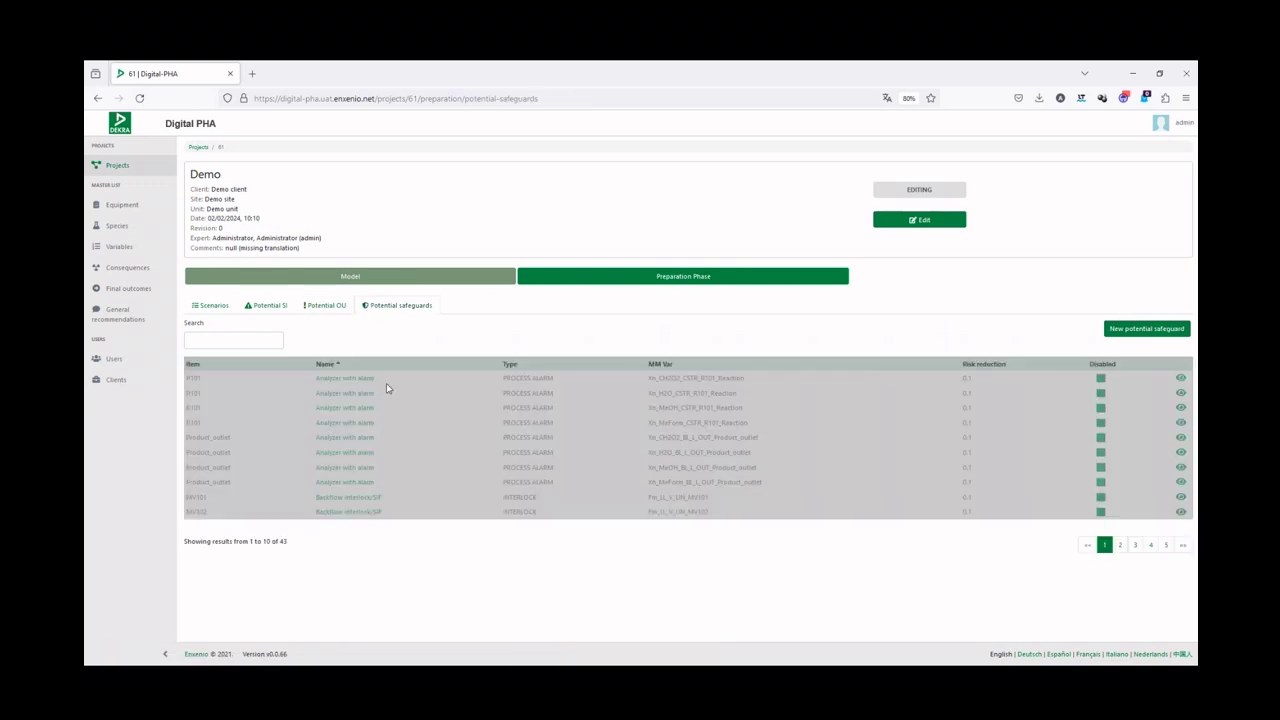
pyautogui.click(266, 341)
pyautogui.write('high')
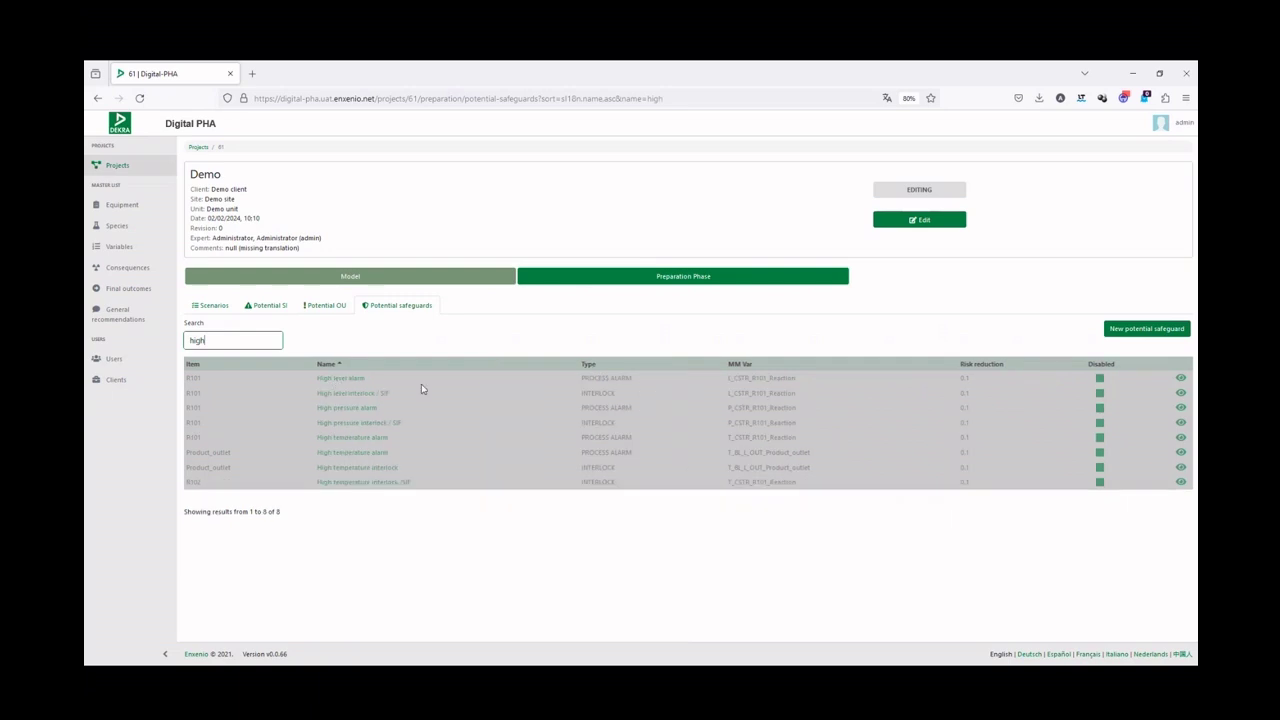
pyautogui.click(1098, 379)
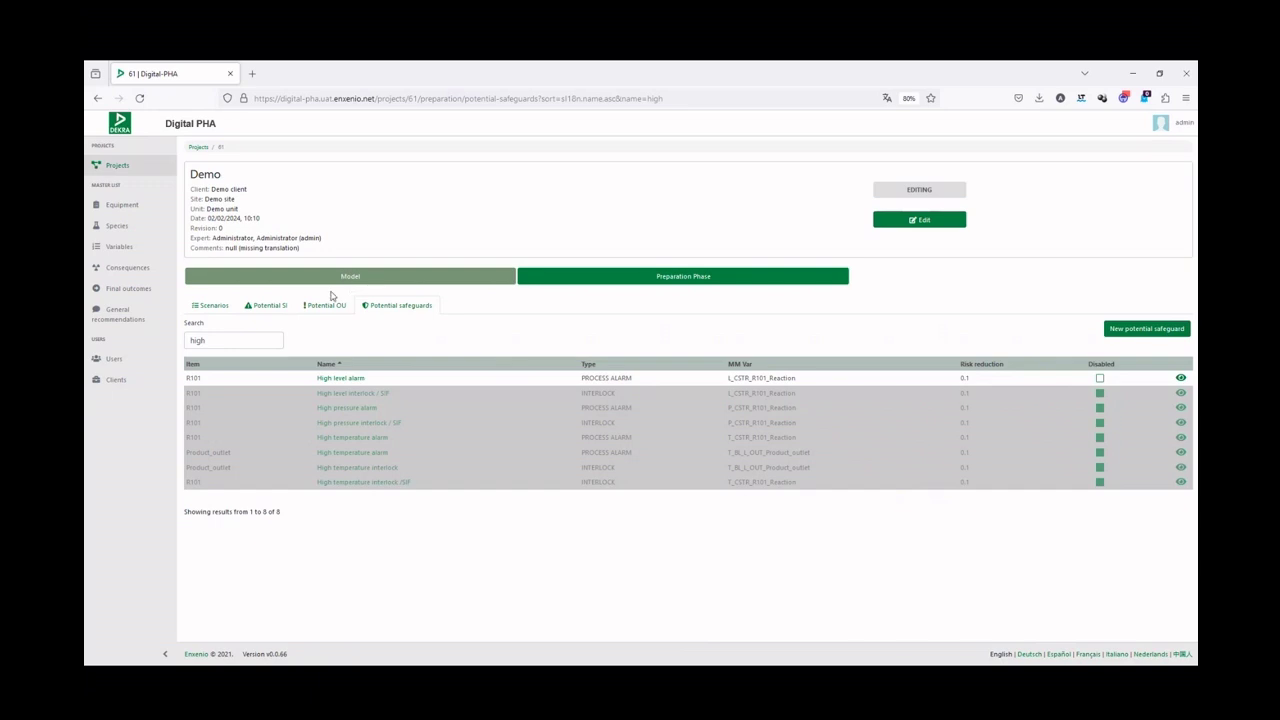
pyautogui.click(371, 280)
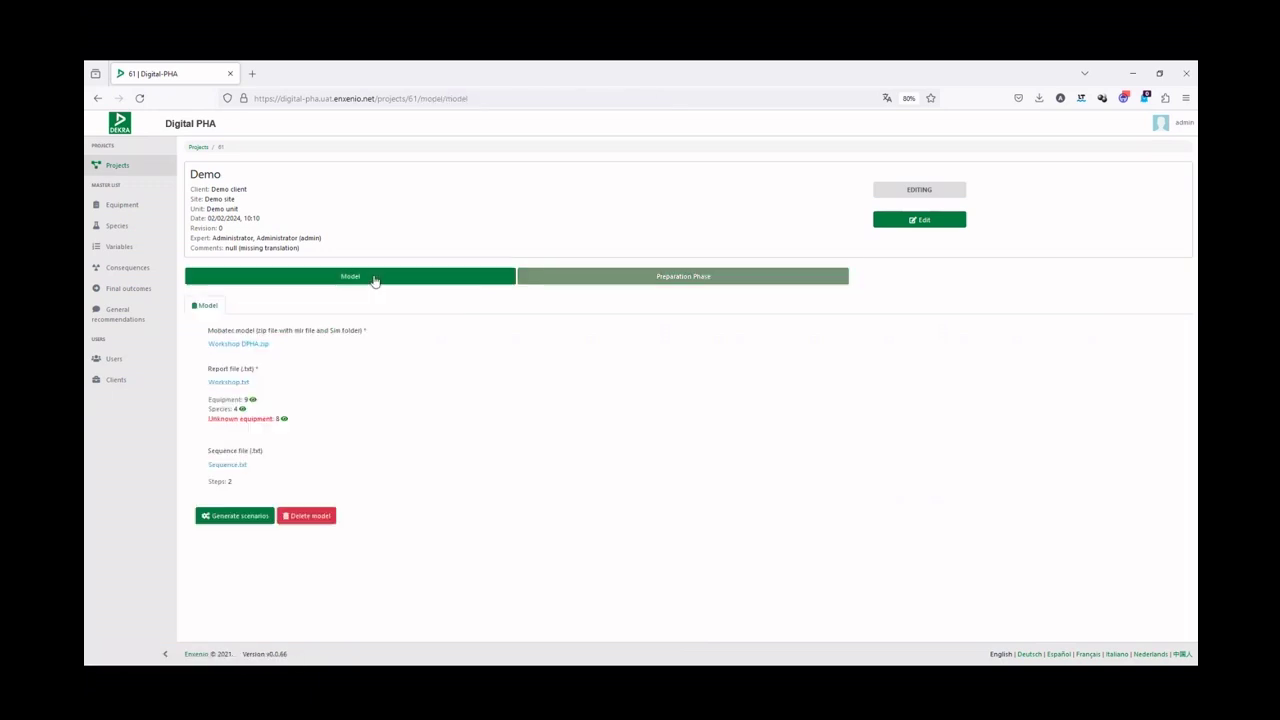
pyautogui.click(534, 273)
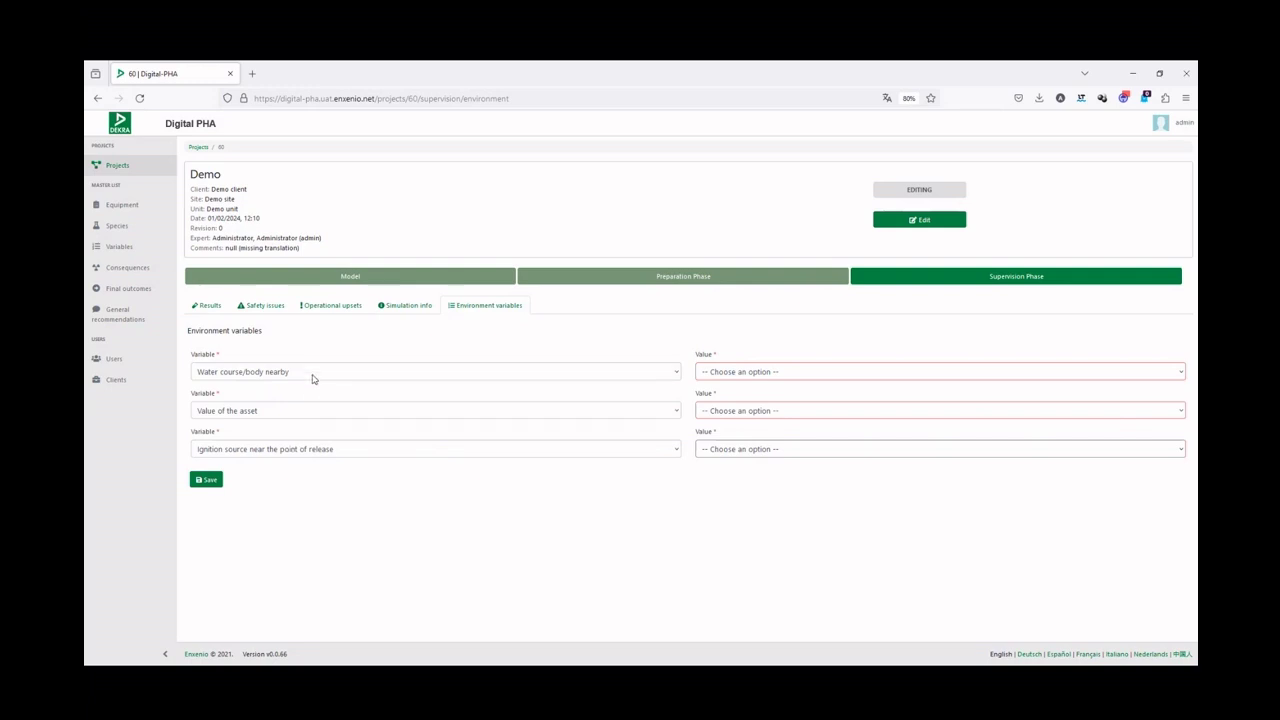
# Set Water course/body nearby to Yes and Value of the asset to Below 100 k€, choose the ignition source value, and save the environment variables.
pyautogui.click(750, 371)
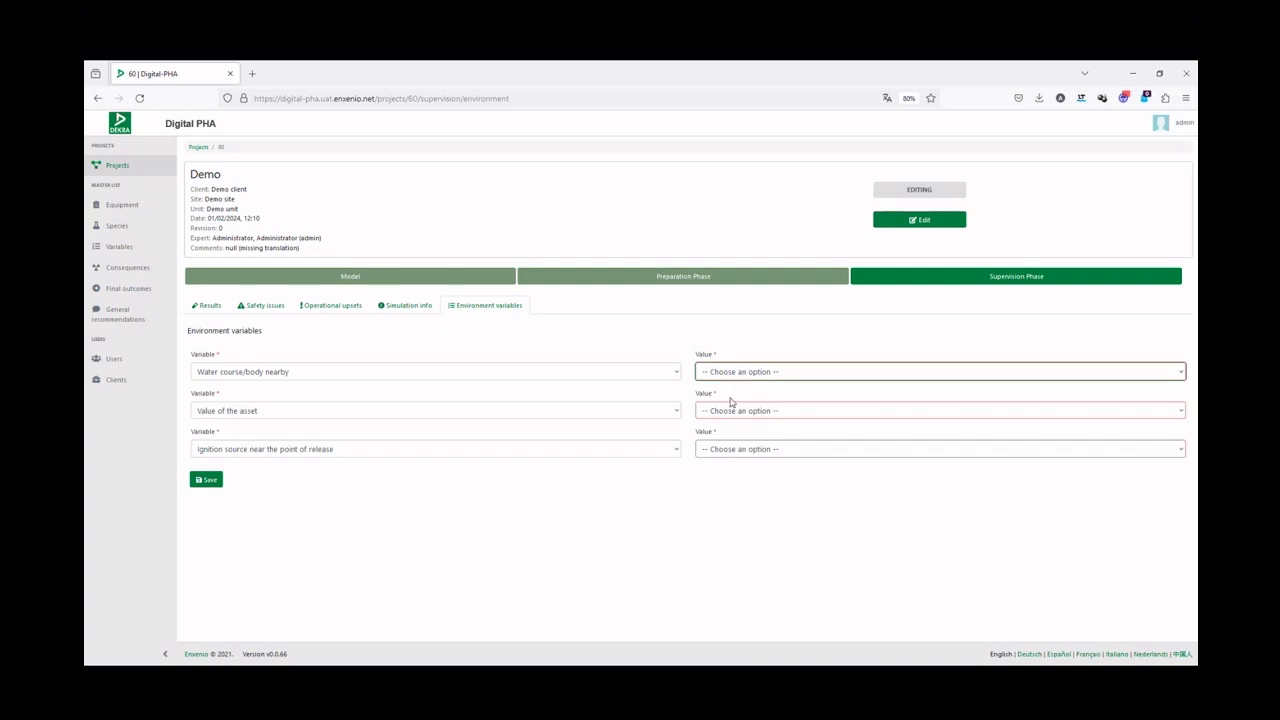
pyautogui.click(729, 408)
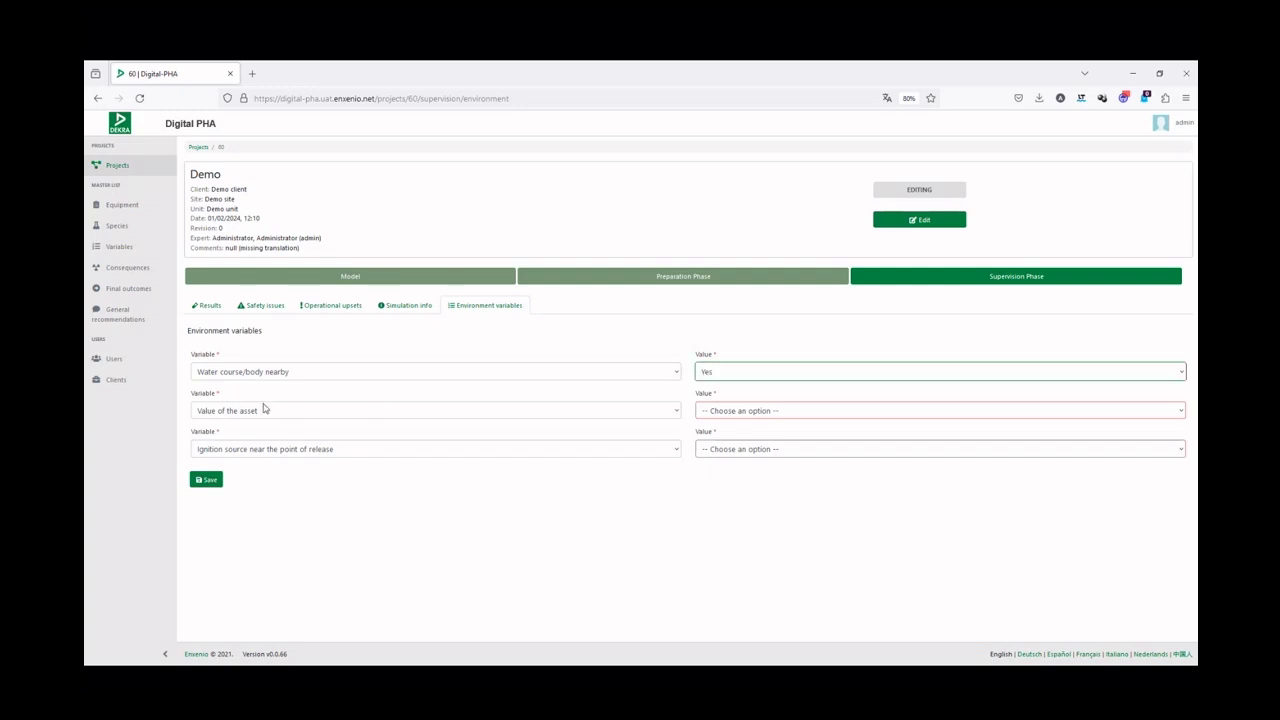
pyautogui.click(731, 413)
pyautogui.click(733, 428)
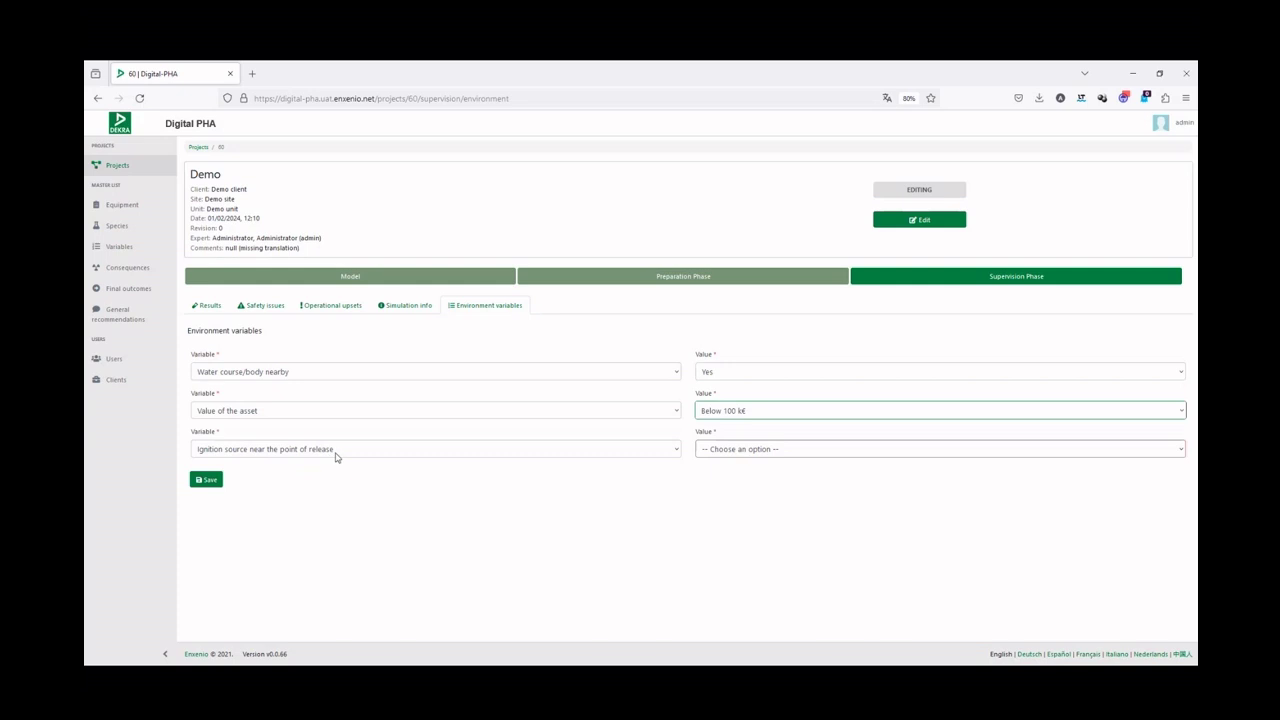
pyautogui.click(728, 450)
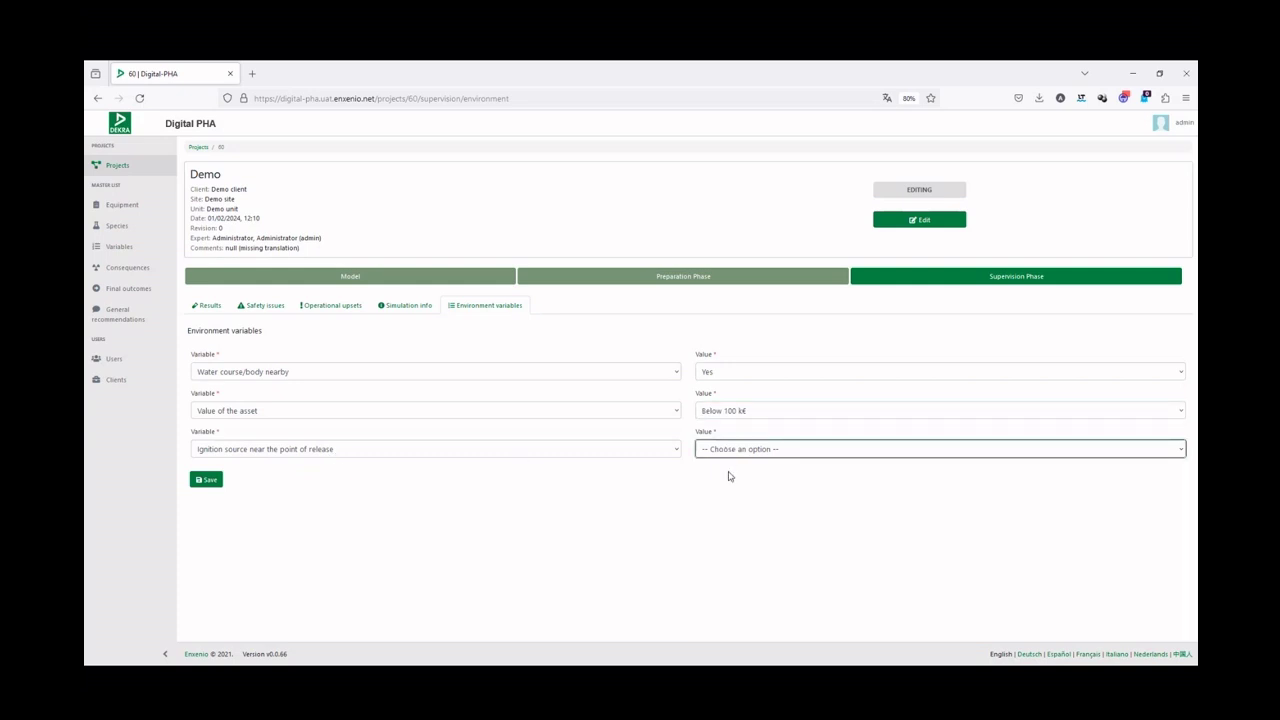
pyautogui.click(726, 485)
pyautogui.click(212, 482)
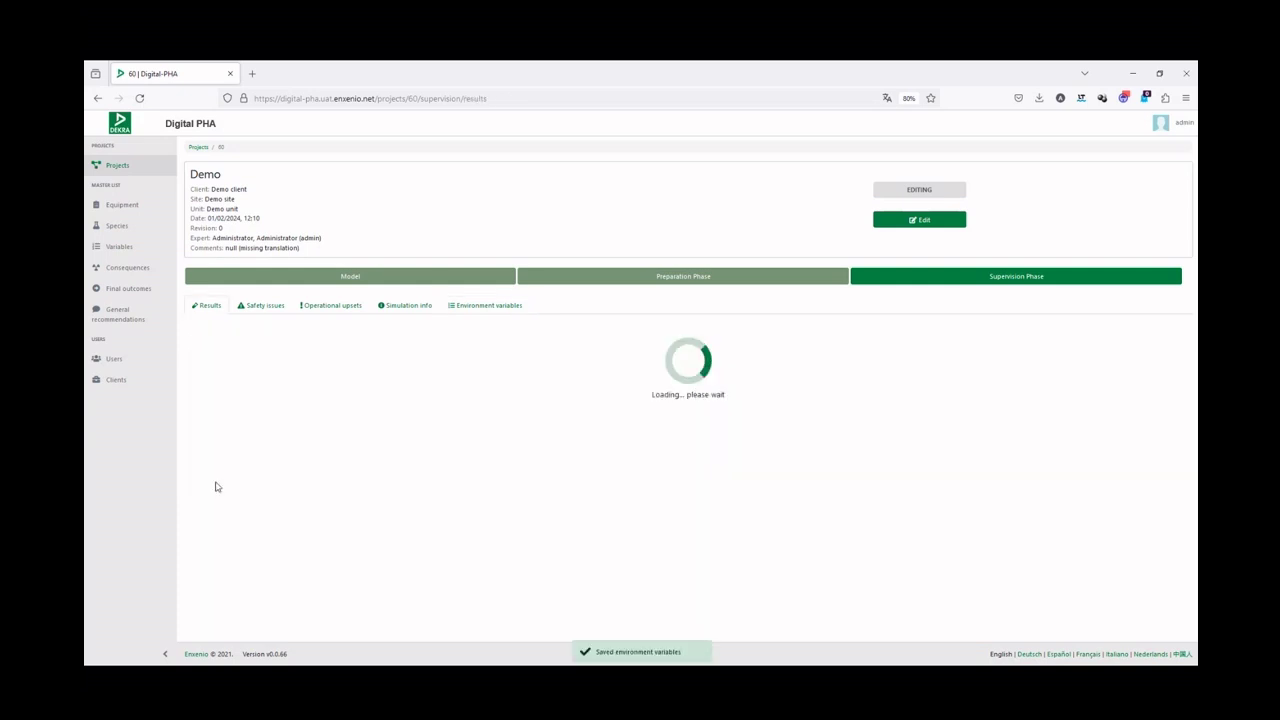
# Review the results table for risks before safeguards, after safeguards and after recommendations in each scenario.
pyautogui.scroll(-3, 559, 414)
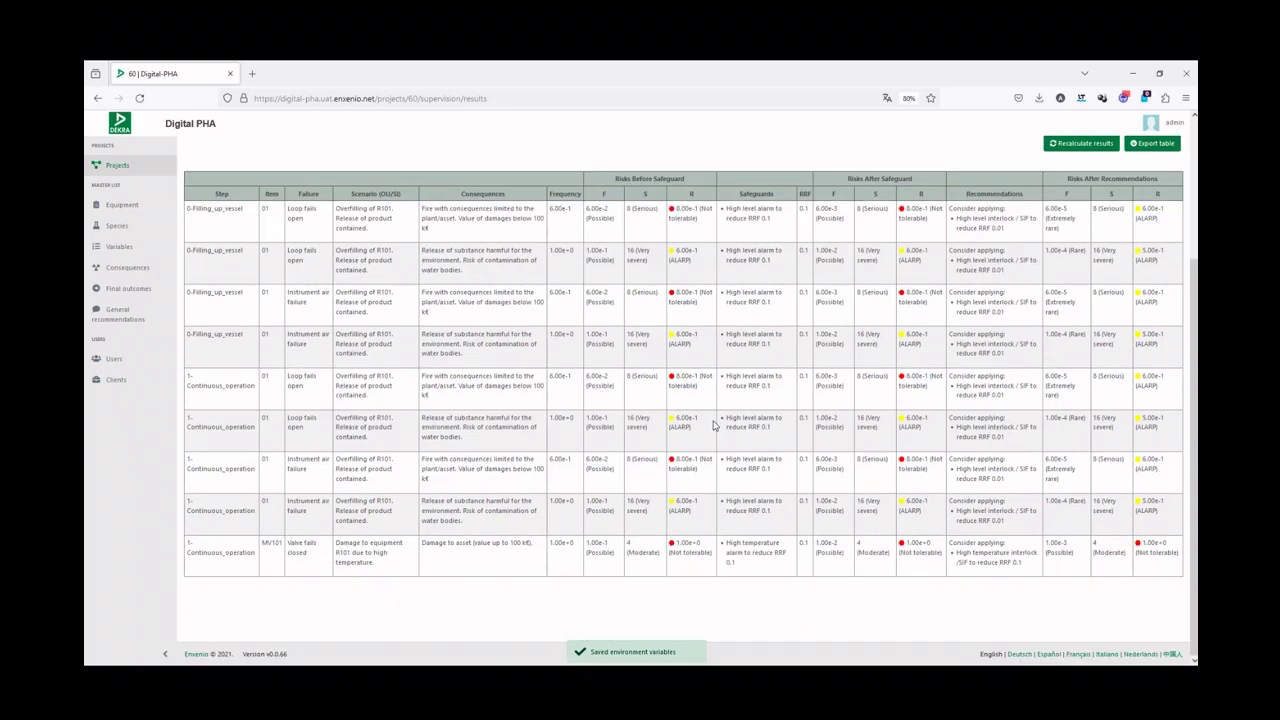
pyautogui.scroll(3, 559, 414)
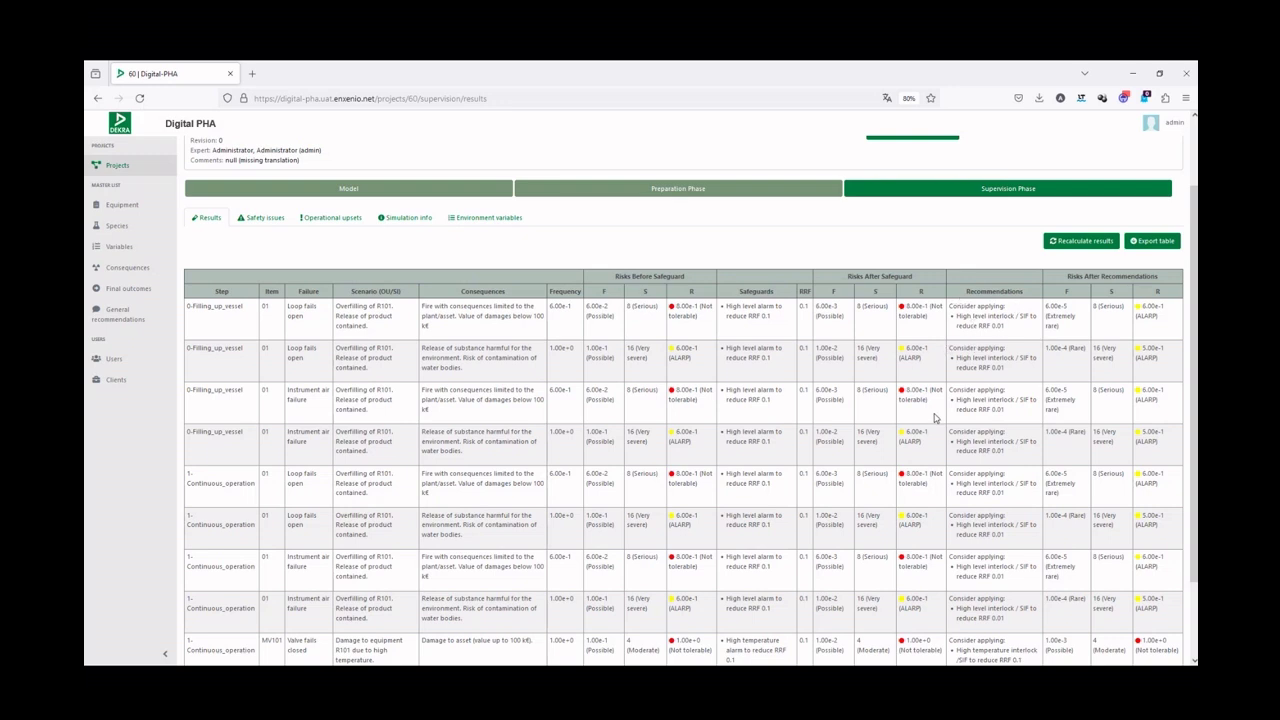
pyautogui.scroll(-2, 936, 418)
pyautogui.scroll(1, 937, 415)
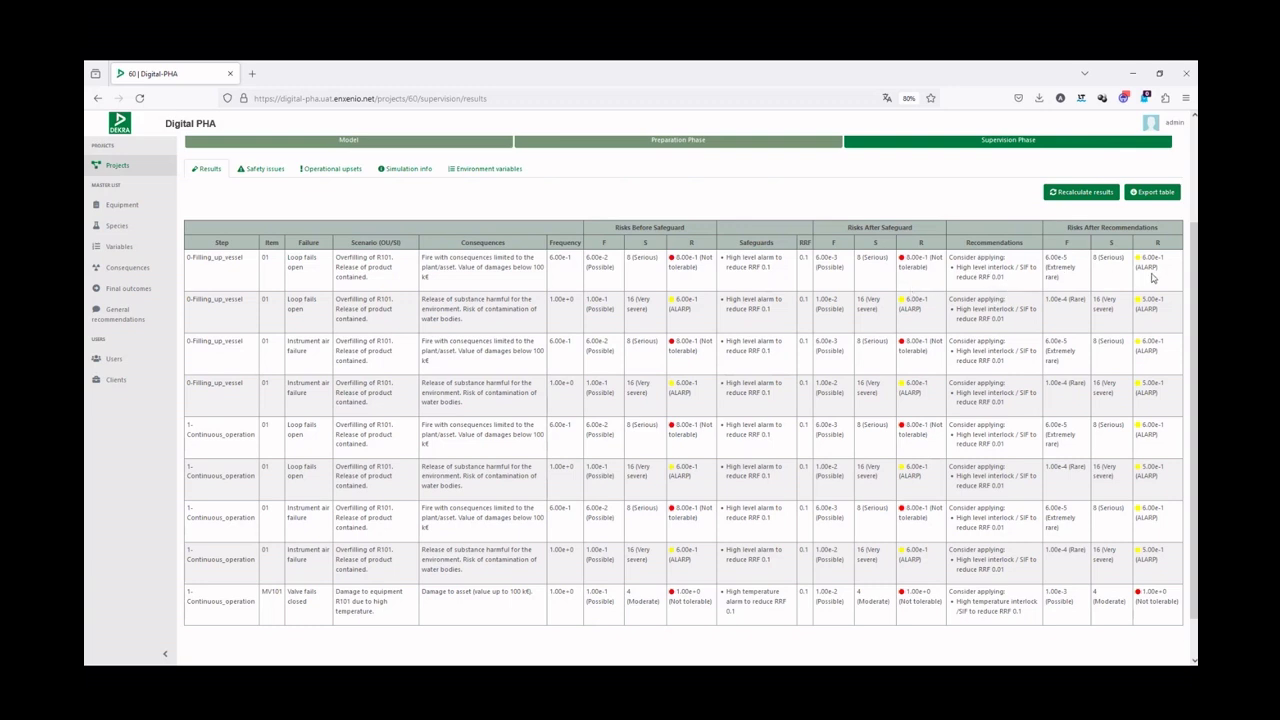
pyautogui.scroll(1, 1153, 279)
# Filter the potential safeguards by "interlock", then enable R101's High level interlock / SIF with a risk reduction of 0.001 and save it.
pyautogui.click(690, 193)
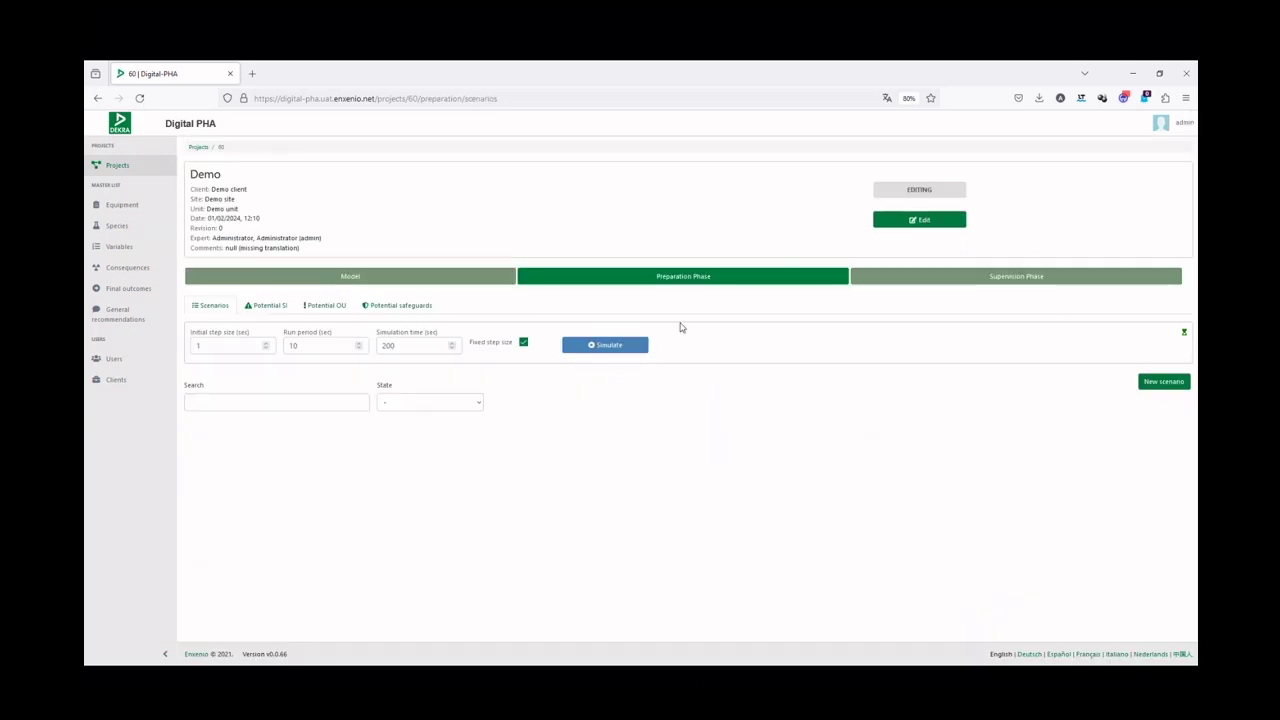
pyautogui.click(373, 306)
pyautogui.click(238, 338)
pyautogui.write('interlock')
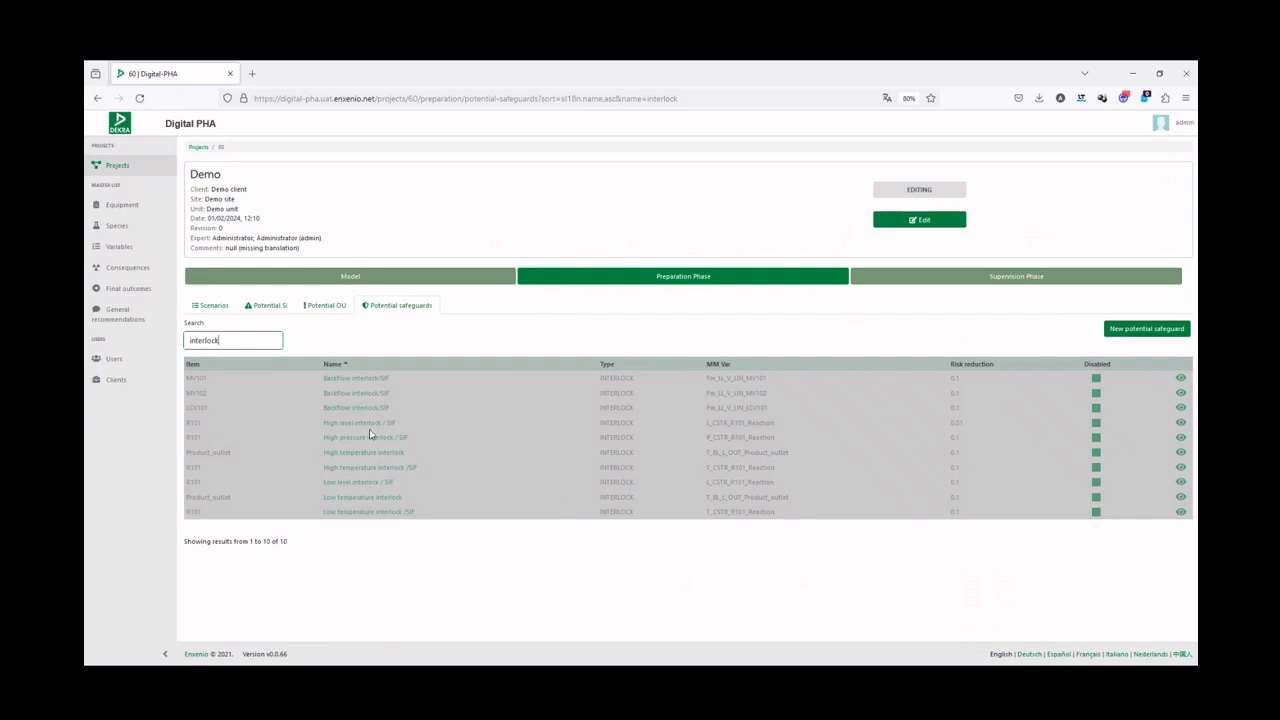
pyautogui.click(1181, 422)
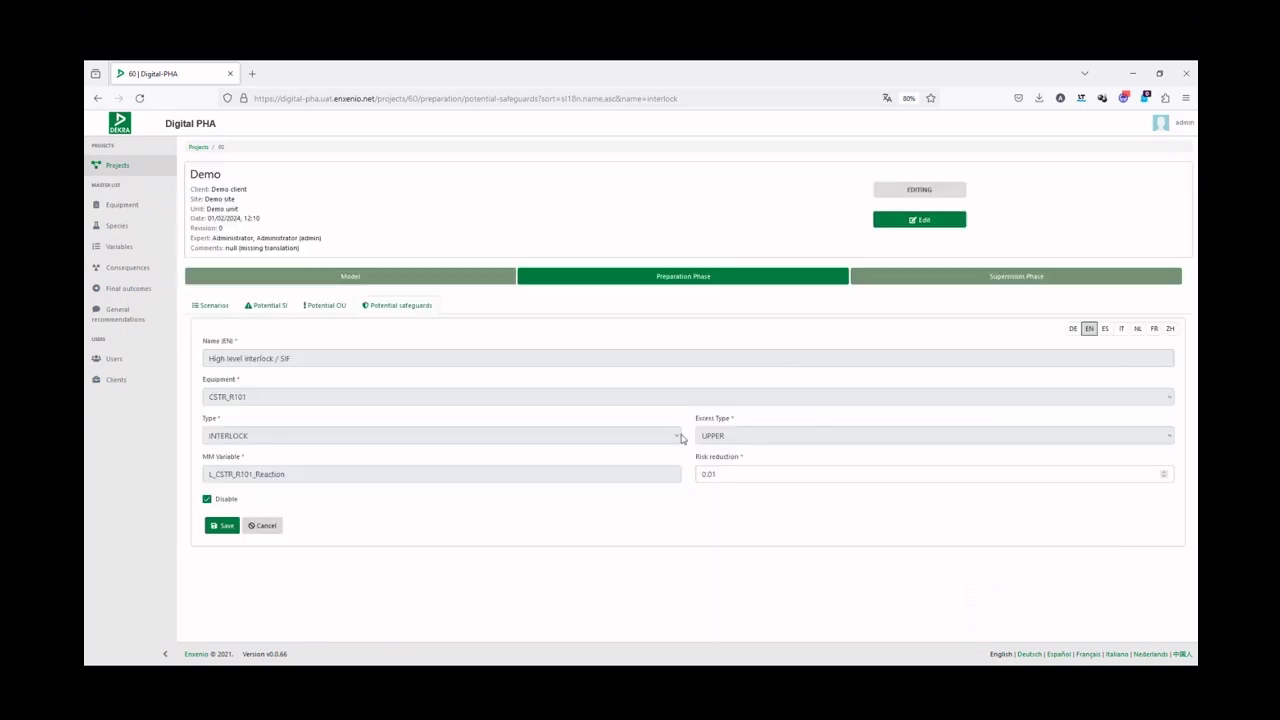
pyautogui.click(206, 500)
pyautogui.click(706, 474)
pyautogui.write('0')
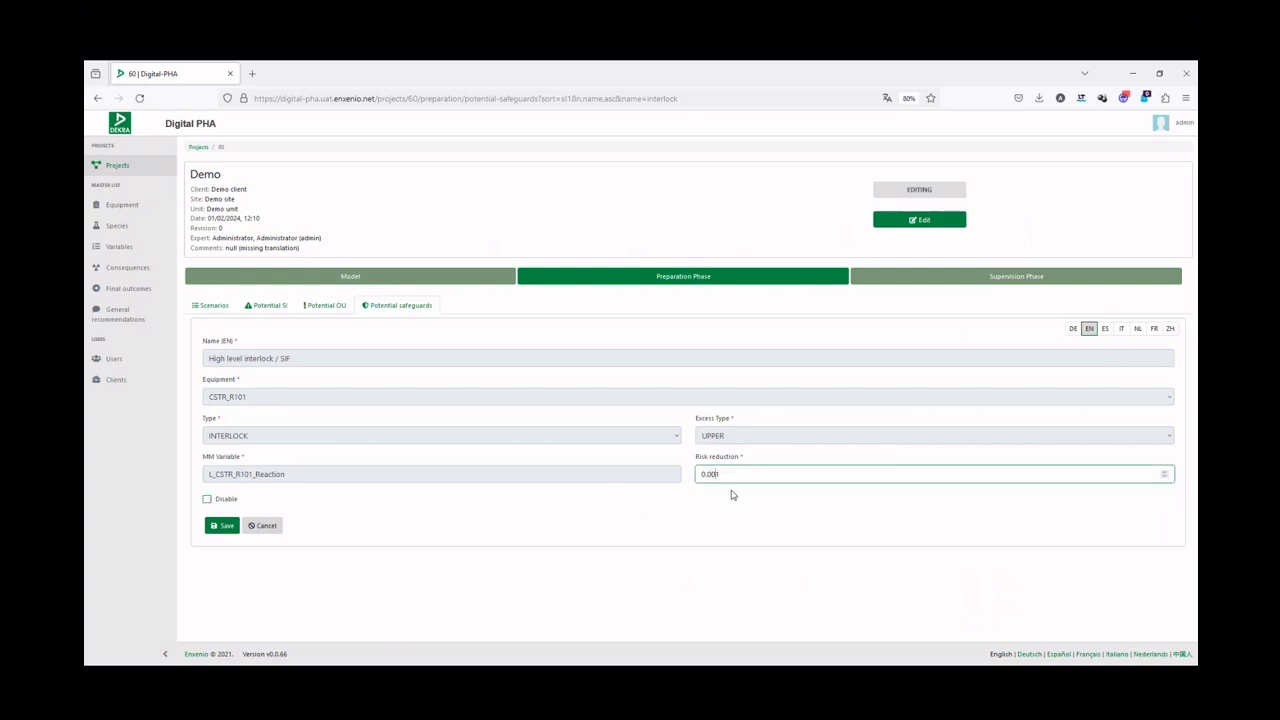
pyautogui.click(223, 529)
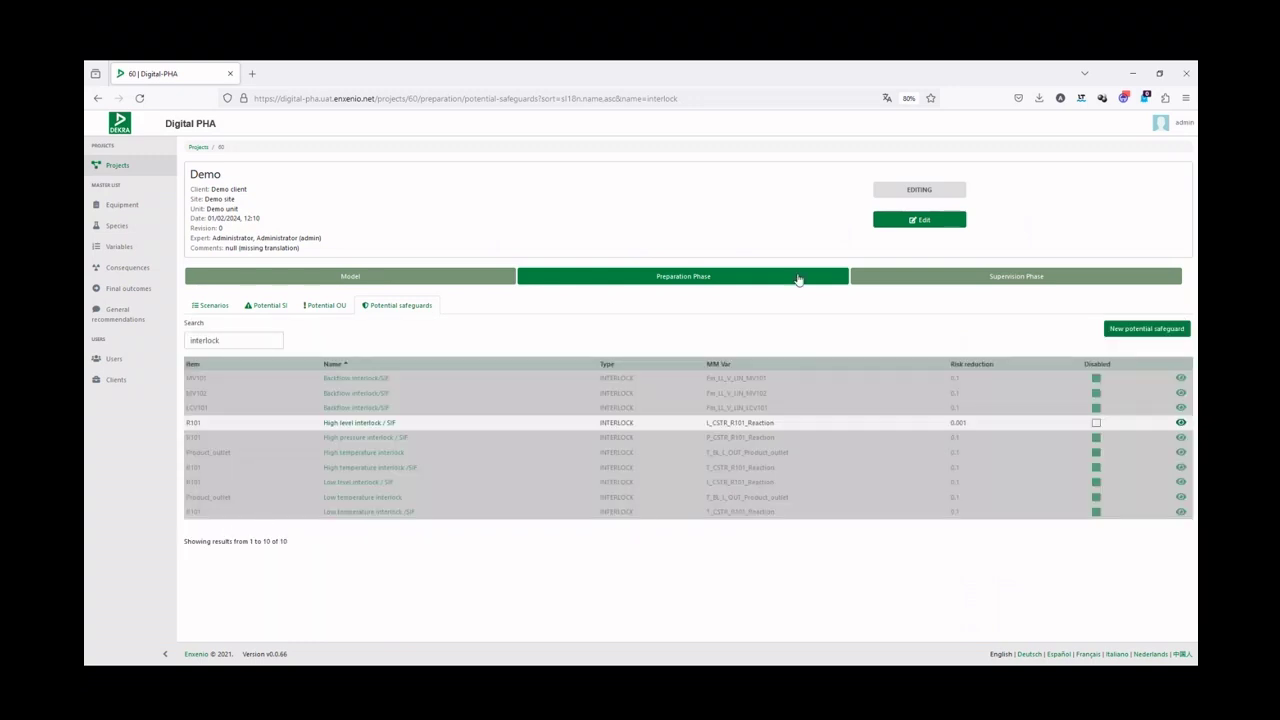
# Recalculate the supervision phase results and check the updated risks in the table.
pyautogui.click(1014, 282)
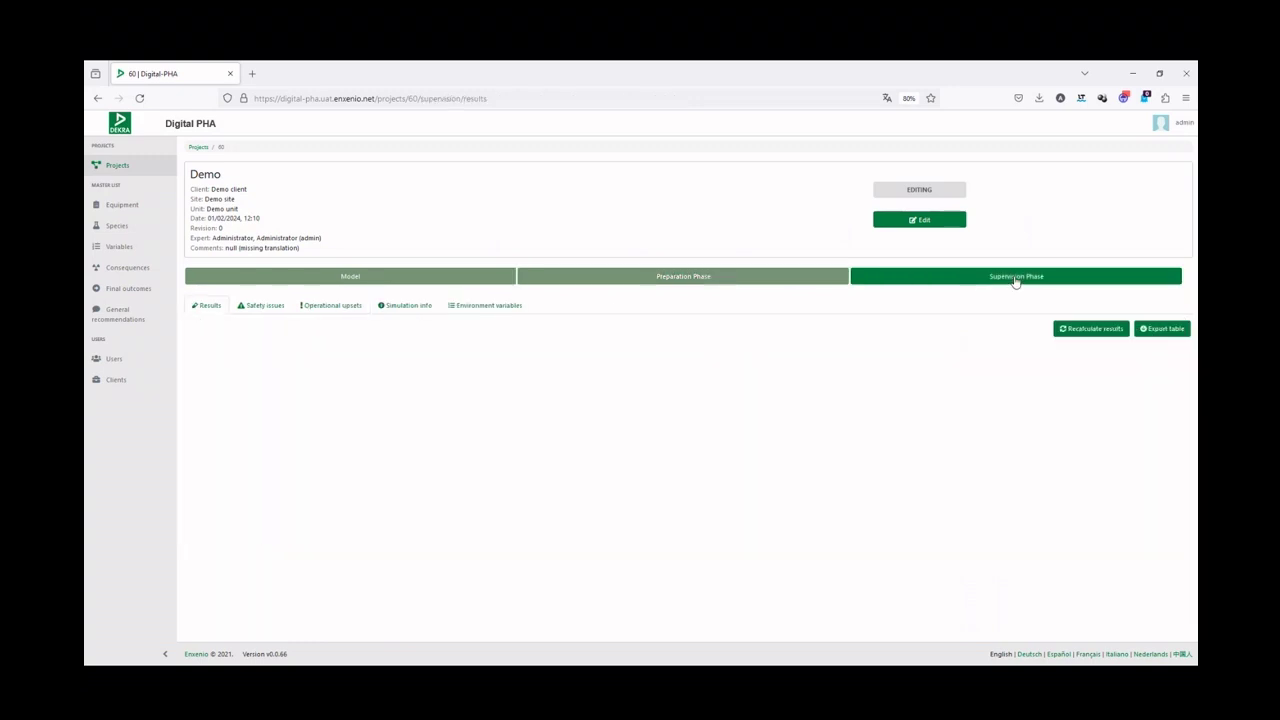
pyautogui.click(1078, 330)
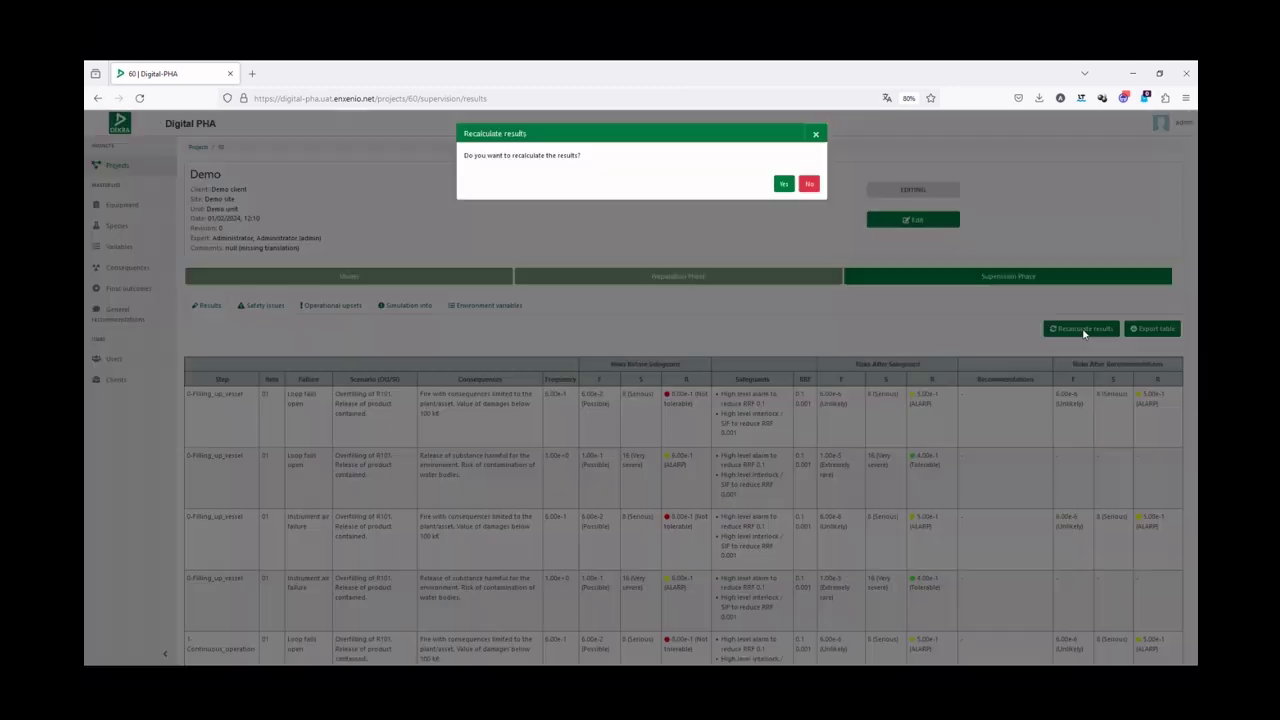
pyautogui.click(777, 184)
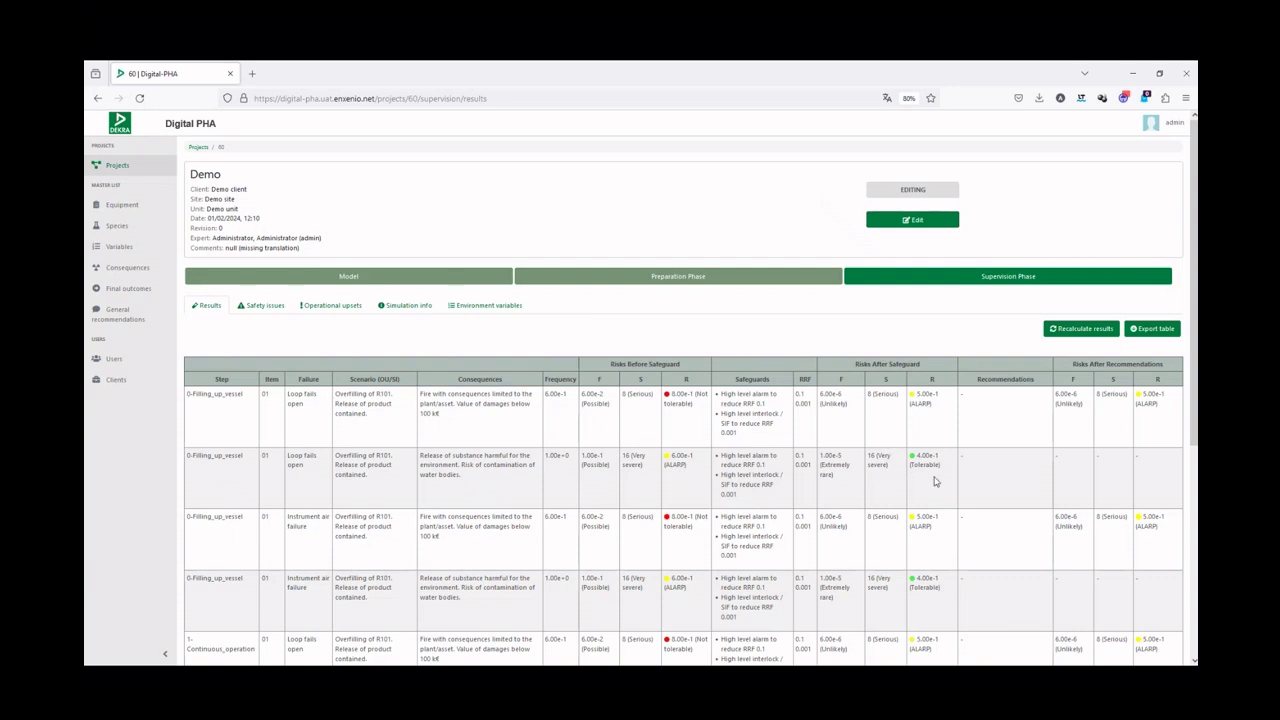
pyautogui.scroll(-1, 1016, 574)
pyautogui.scroll(1, 1016, 574)
# Open the R101 Level too high safety issue and show the simulated values for the Filling_up_vessel LC_01 Loop fails open scenario.
pyautogui.click(259, 306)
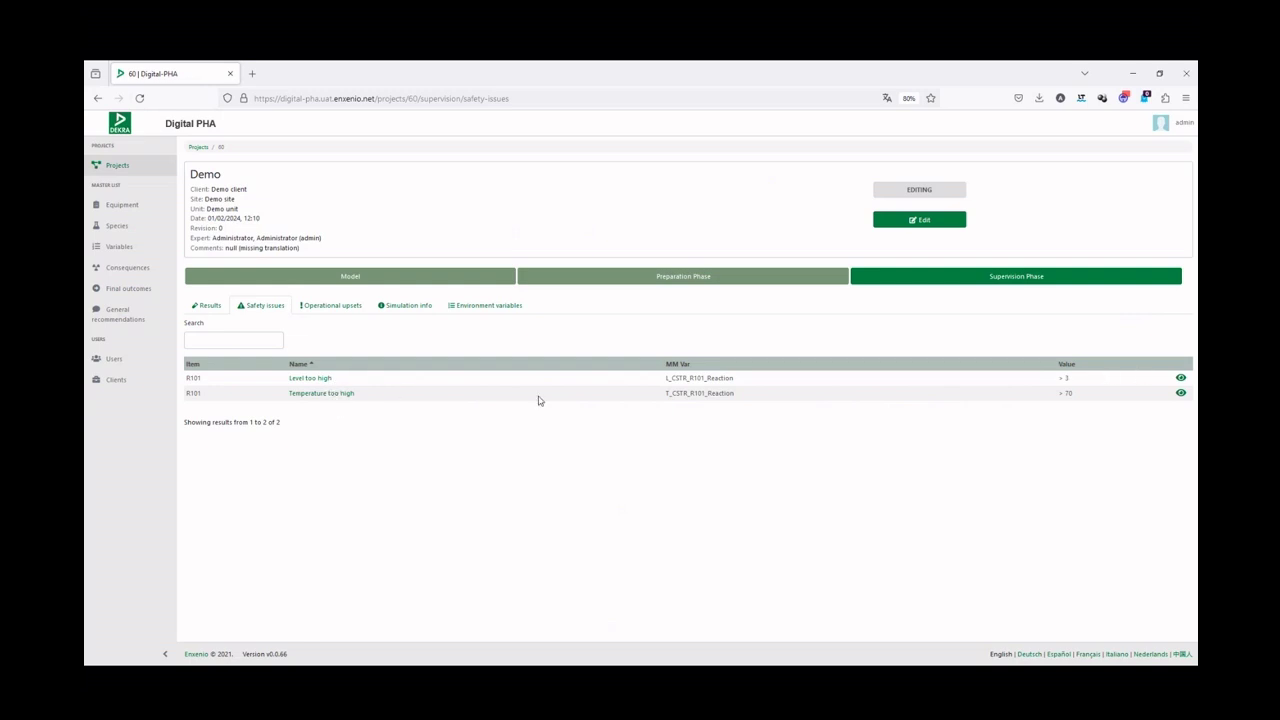
pyautogui.click(1181, 378)
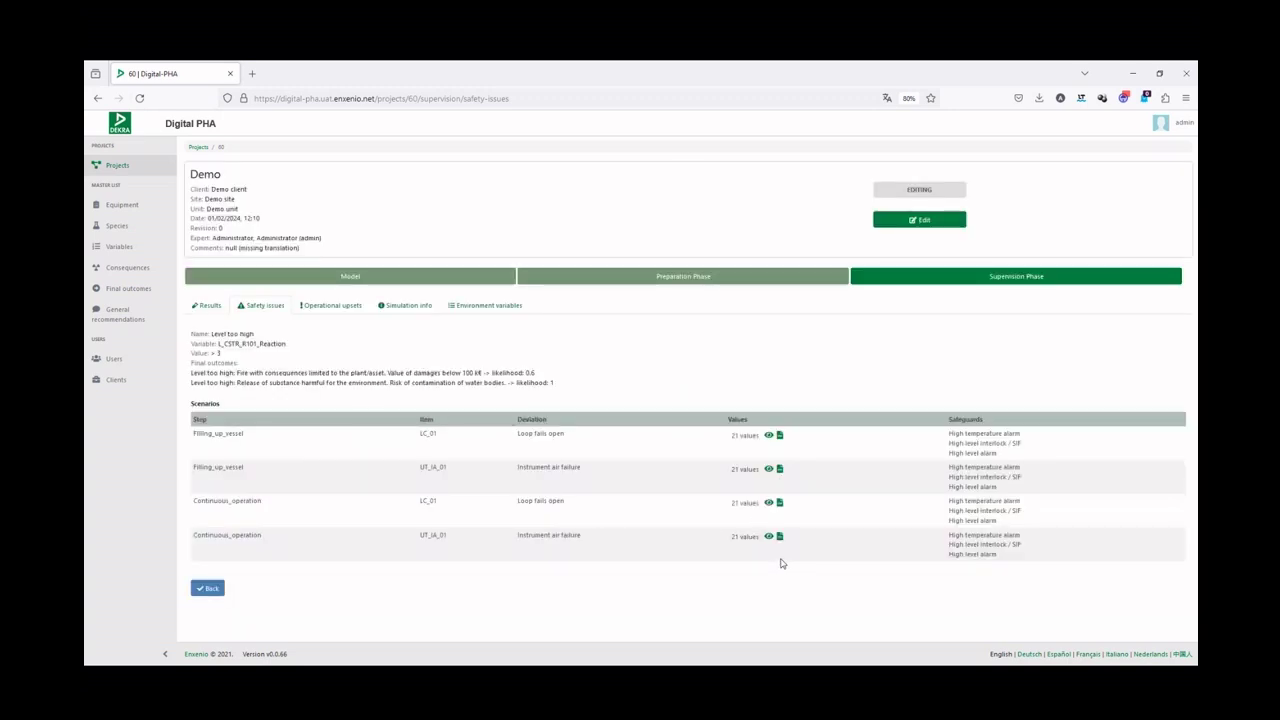
pyautogui.click(768, 441)
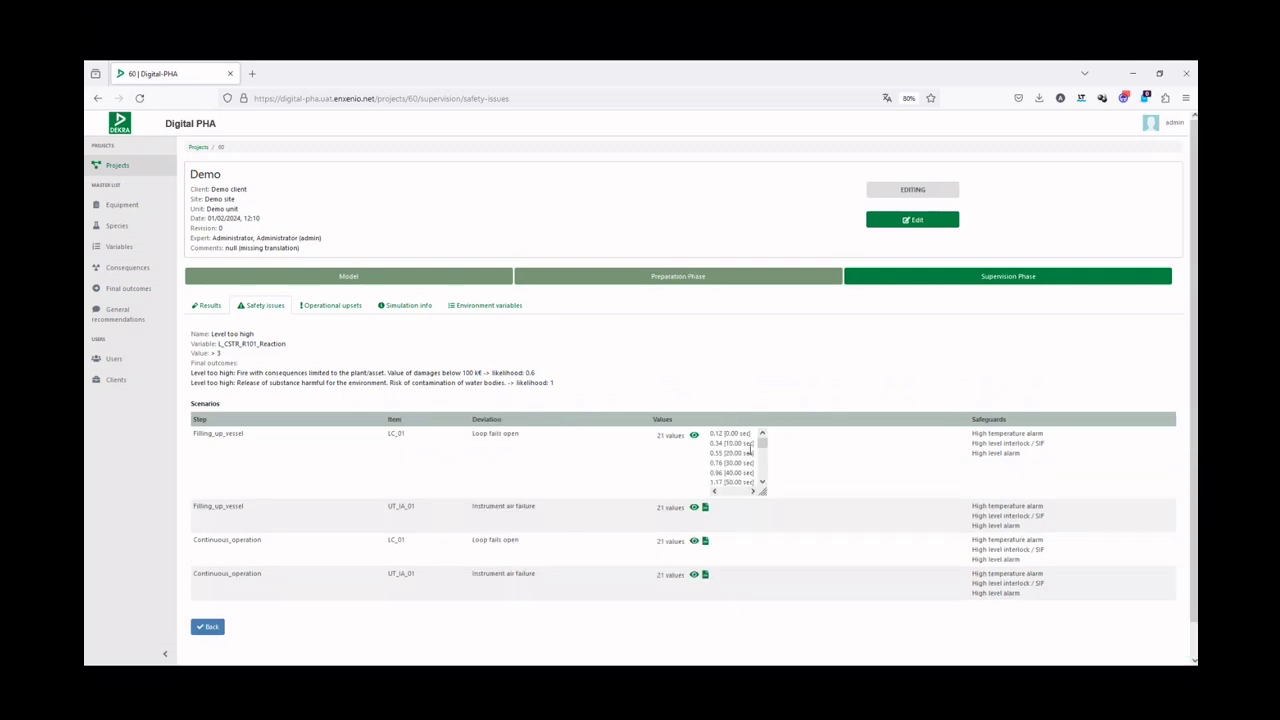
# Look through the simulated level values of the Filling_up_vessel LC_01 Loop fails open scenario, and return to the safety issues list.
pyautogui.moveTo(763, 445)
pyautogui.mouseDown()
pyautogui.moveTo(767, 488)
pyautogui.moveTo(769, 446)
pyautogui.mouseUp()
pyautogui.click(695, 437)
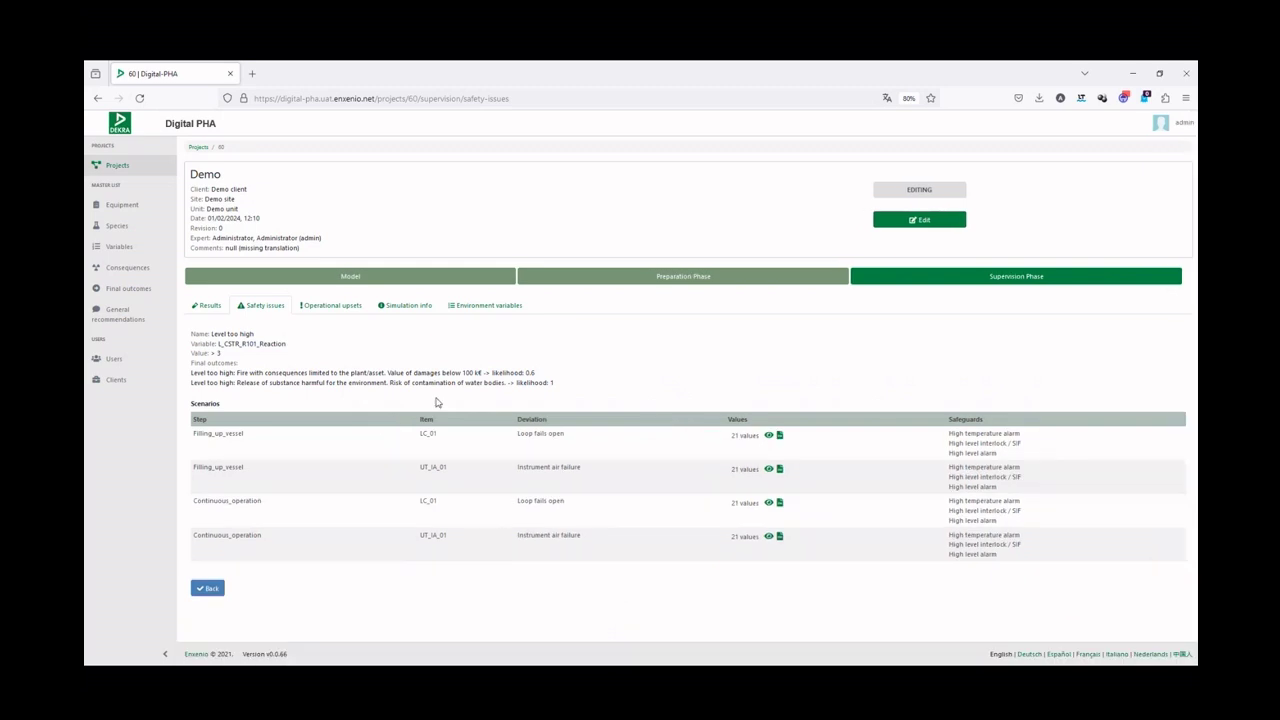
pyautogui.click(266, 310)
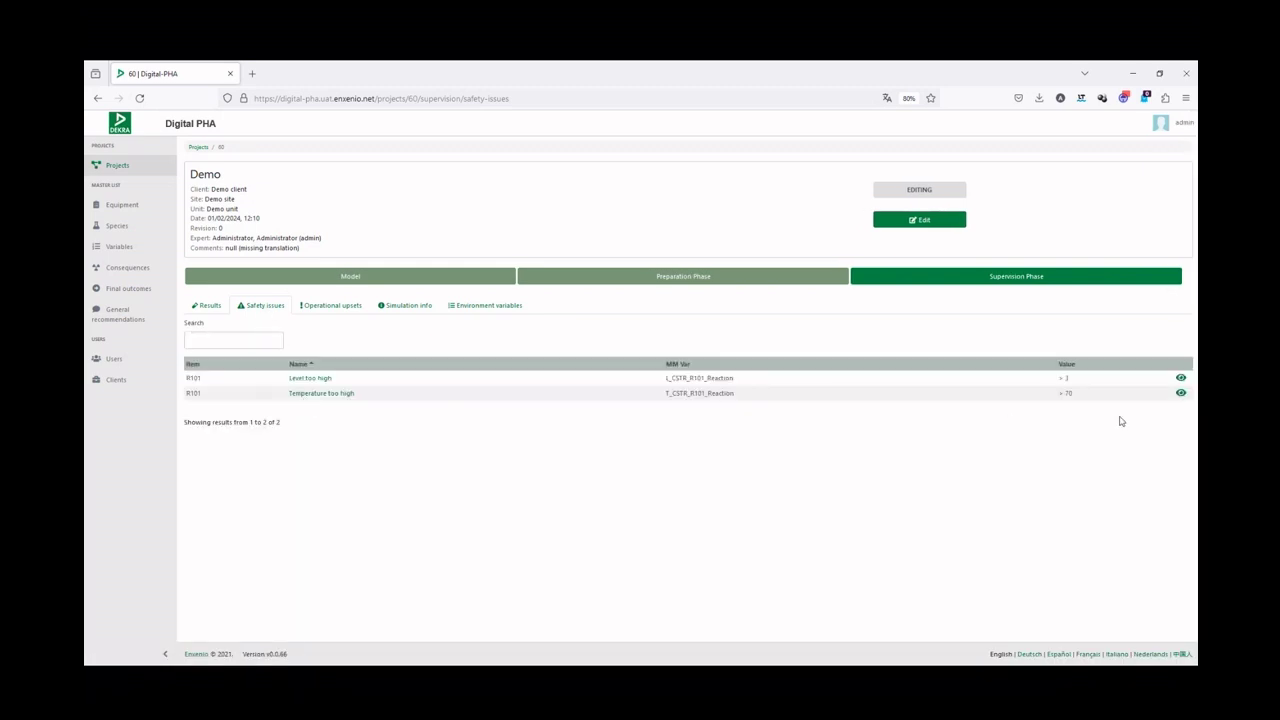
# Open R101's Temperature too high safety issue and look through the simulated values for the Continuous_operation Valve fails closed scenario.
pyautogui.click(1182, 395)
pyautogui.click(706, 425)
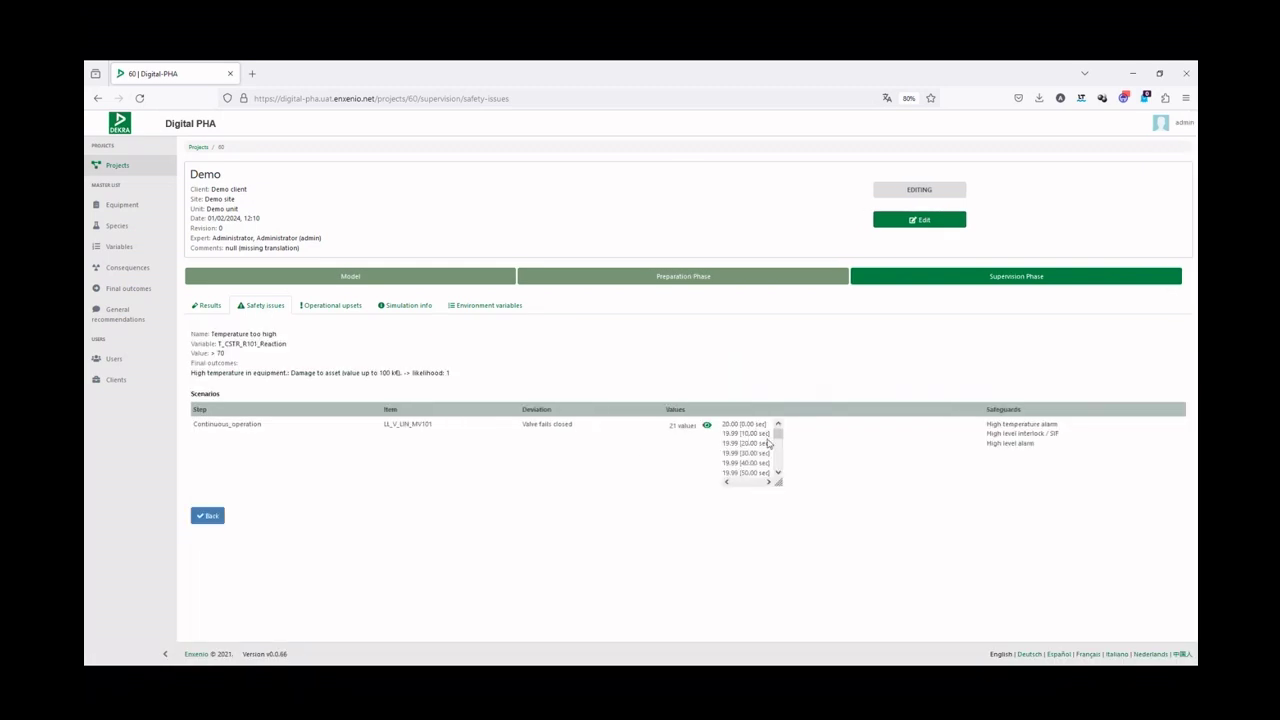
pyautogui.moveTo(774, 434)
pyautogui.mouseDown()
pyautogui.moveTo(781, 477)
pyautogui.moveTo(778, 430)
pyautogui.mouseUp()
pyautogui.click(207, 516)
# Examine the simulation info of the Continuous_operation MV101 Valve fails closed scenario, and return to the supervision phase results.
pyautogui.click(400, 306)
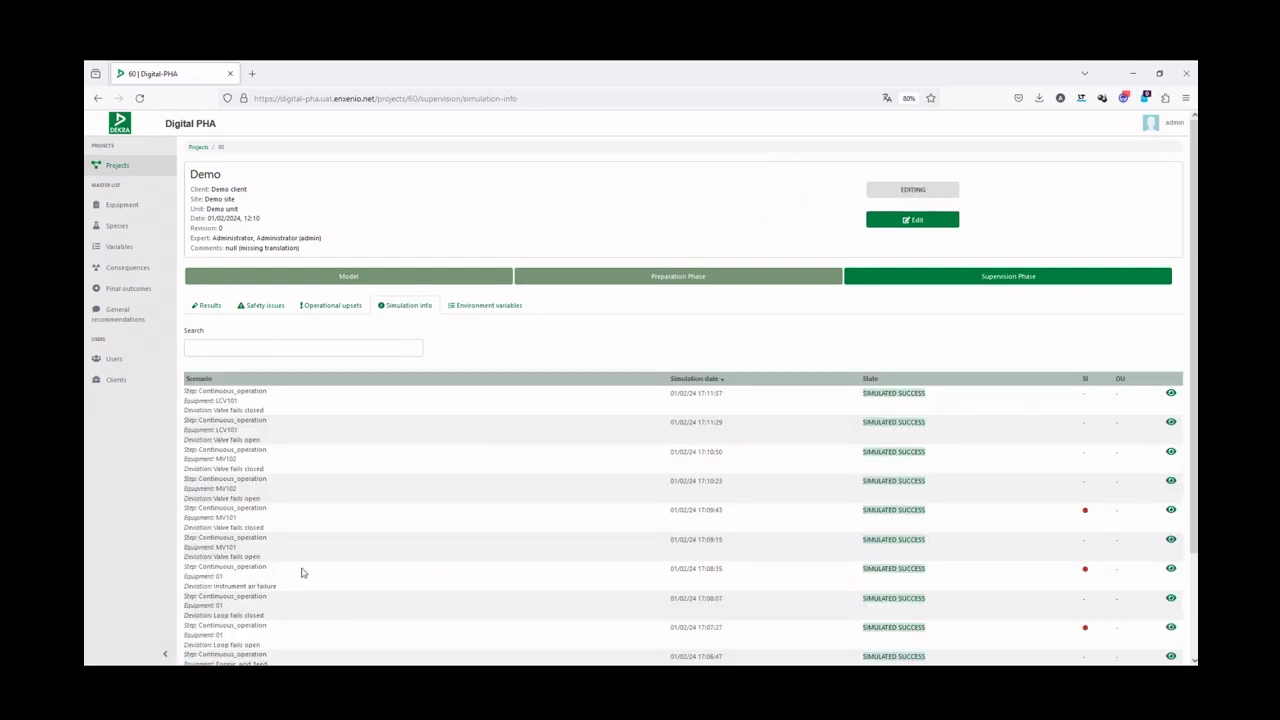
pyautogui.scroll(-1, 1085, 494)
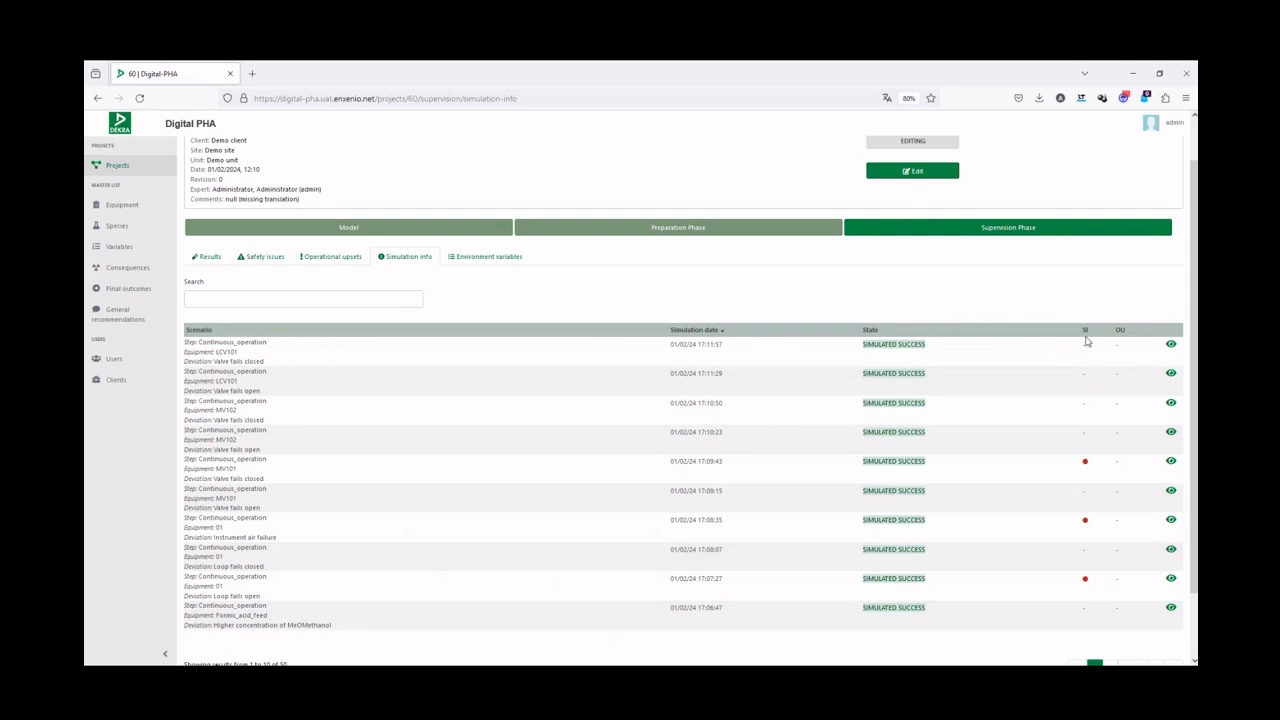
pyautogui.click(1171, 461)
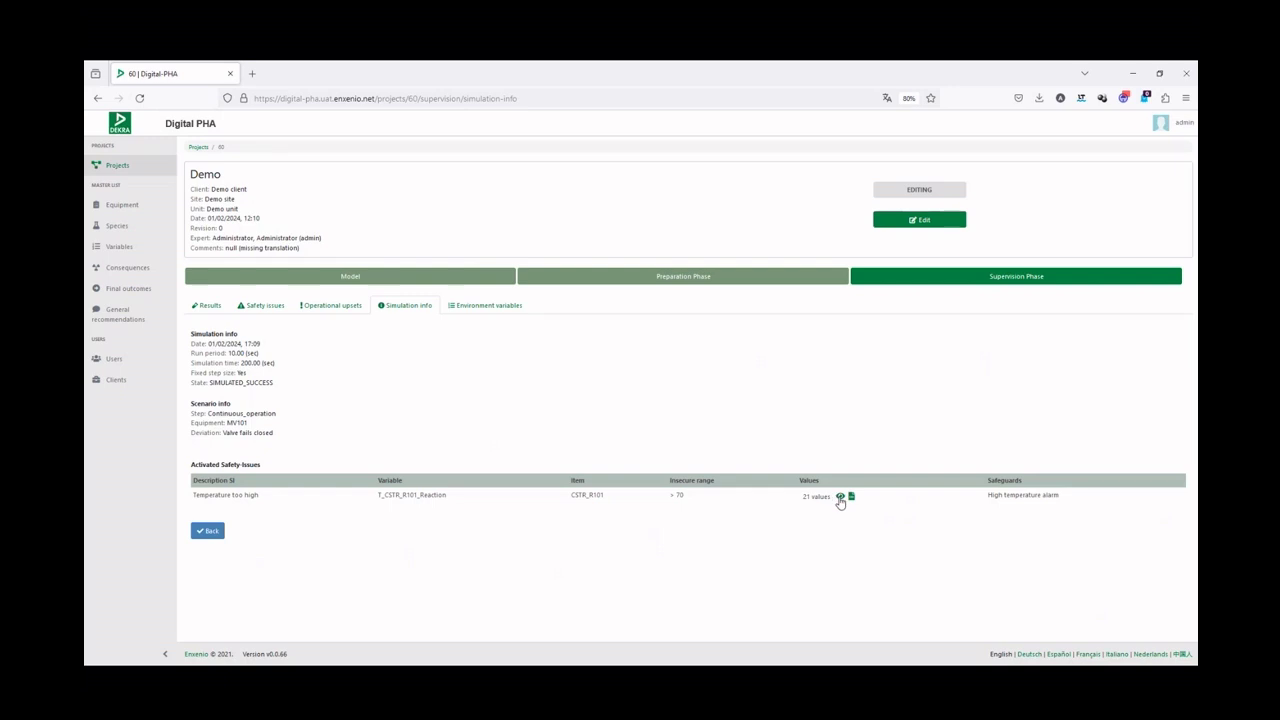
pyautogui.click(211, 533)
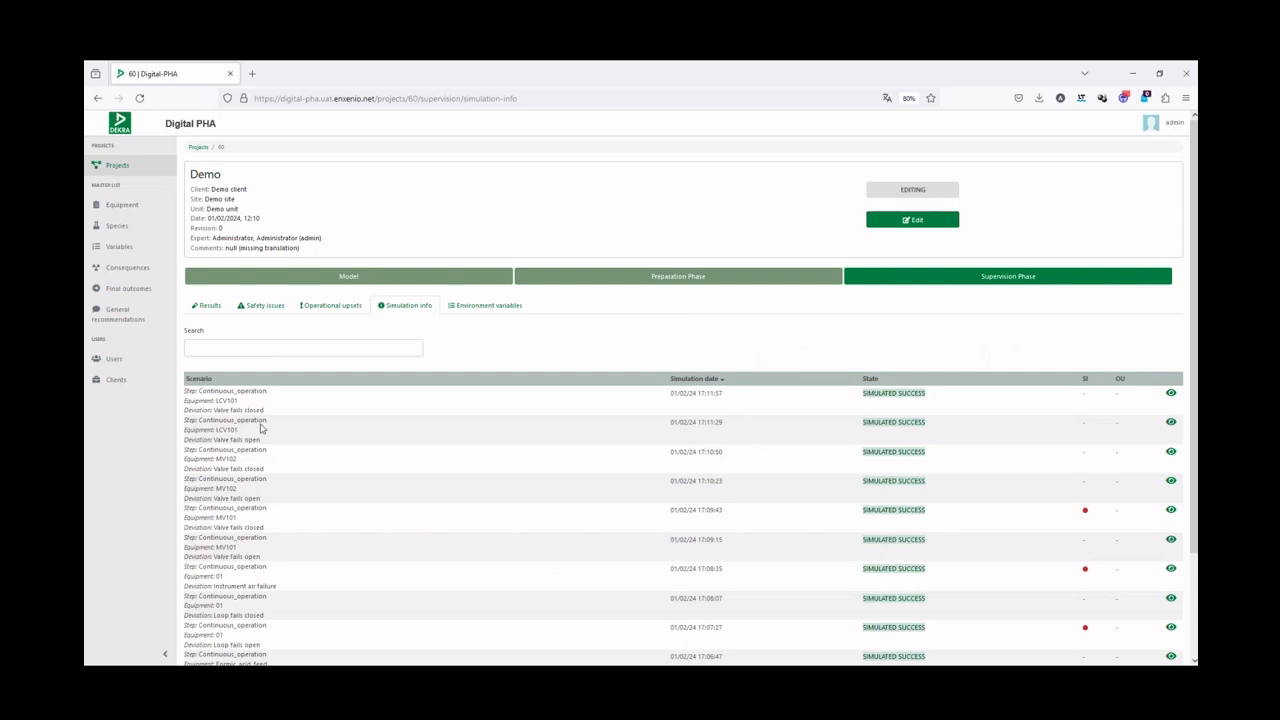
pyautogui.click(210, 306)
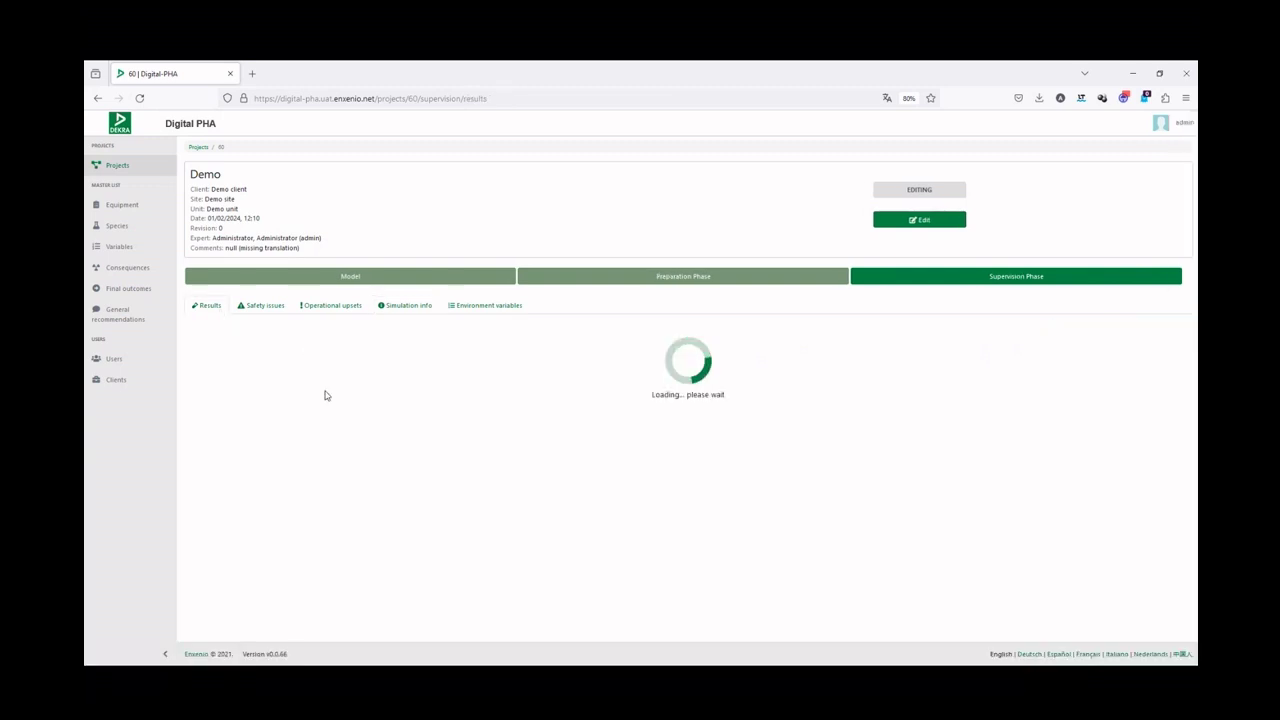